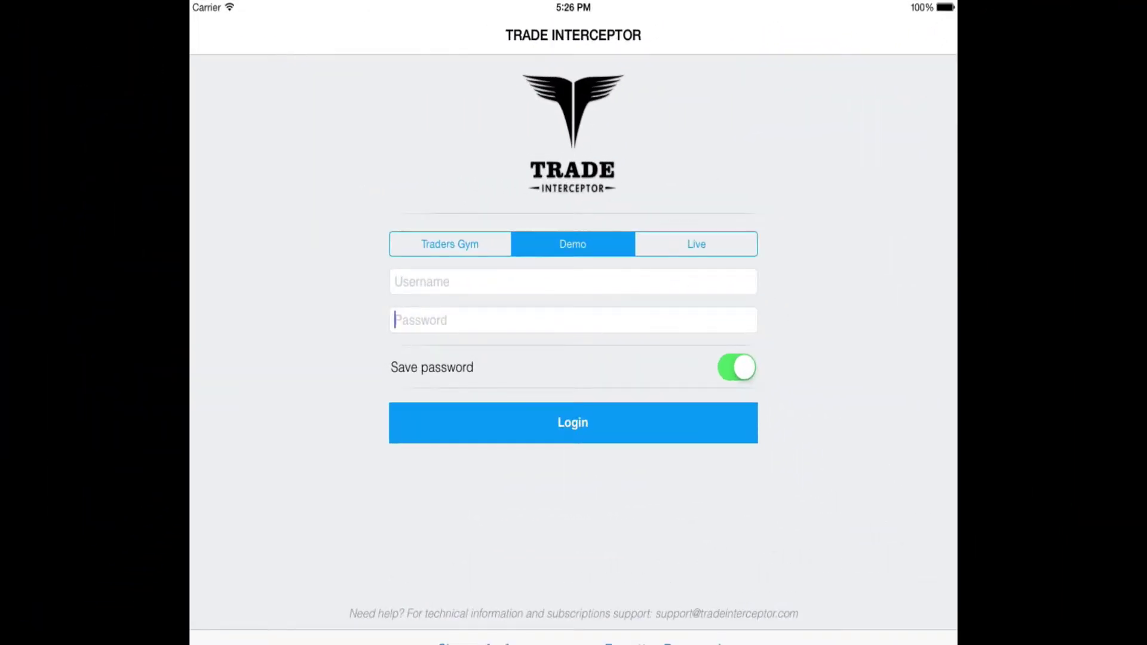
Step: Switch to the Traders Gym simulator and sign in with the account password
left_click(443, 242)
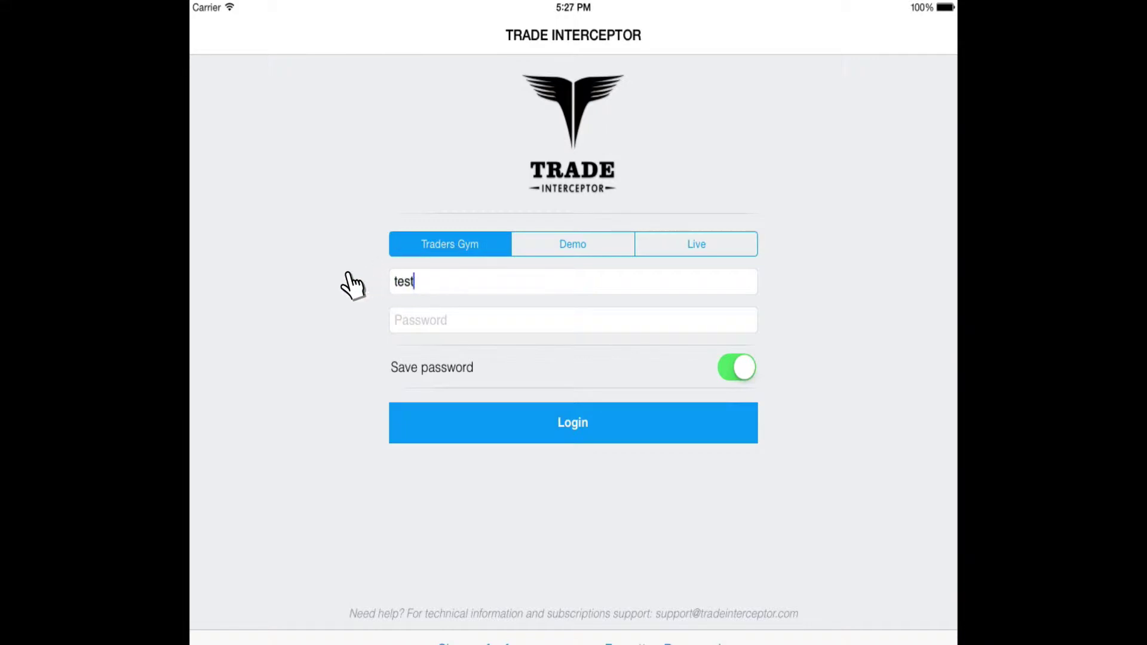
left_click(400, 312)
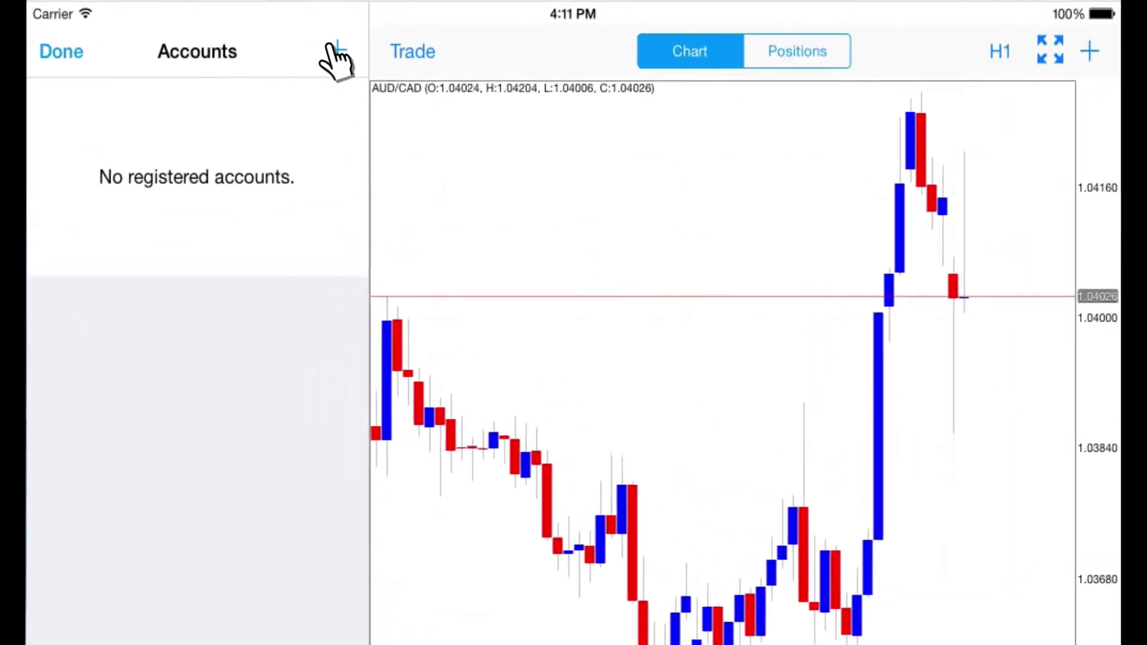
Step: Create simulated account 'test' with a 200000 deposit and 1:100 leverage
left_click(395, 40)
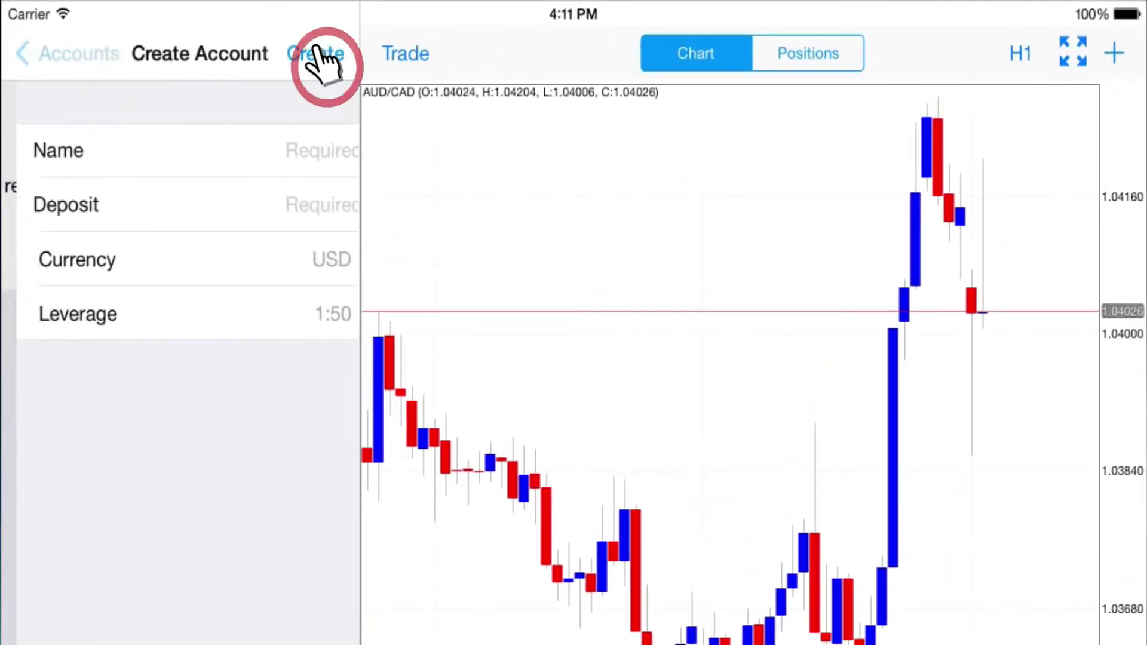
left_click(383, 98)
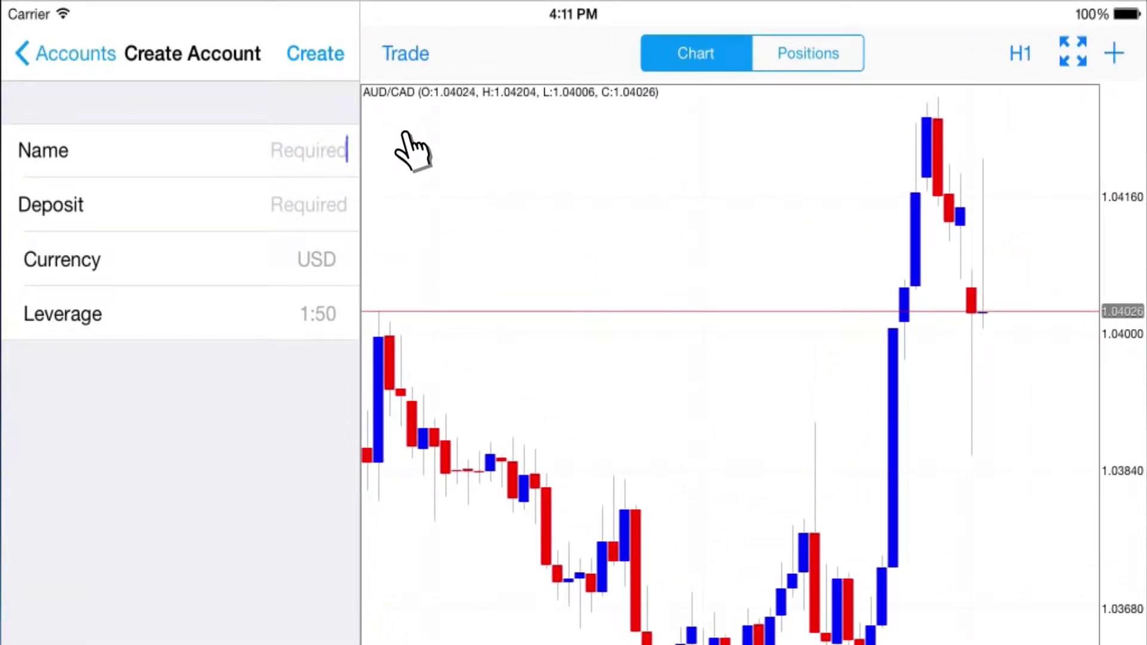
key("Tab")
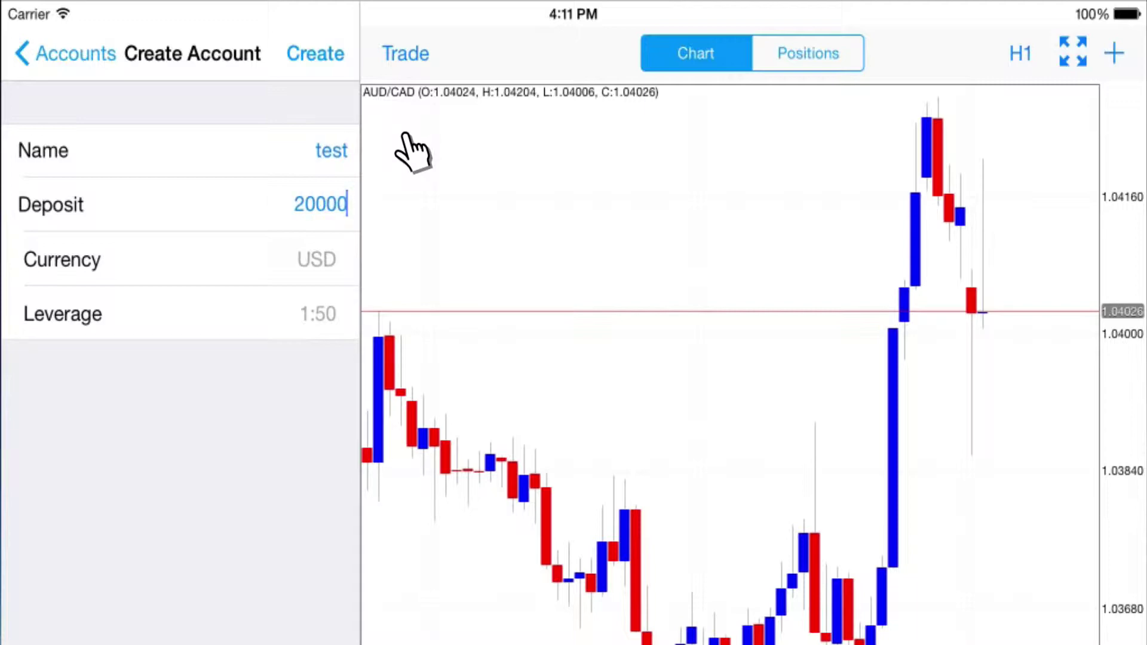
left_click(391, 311)
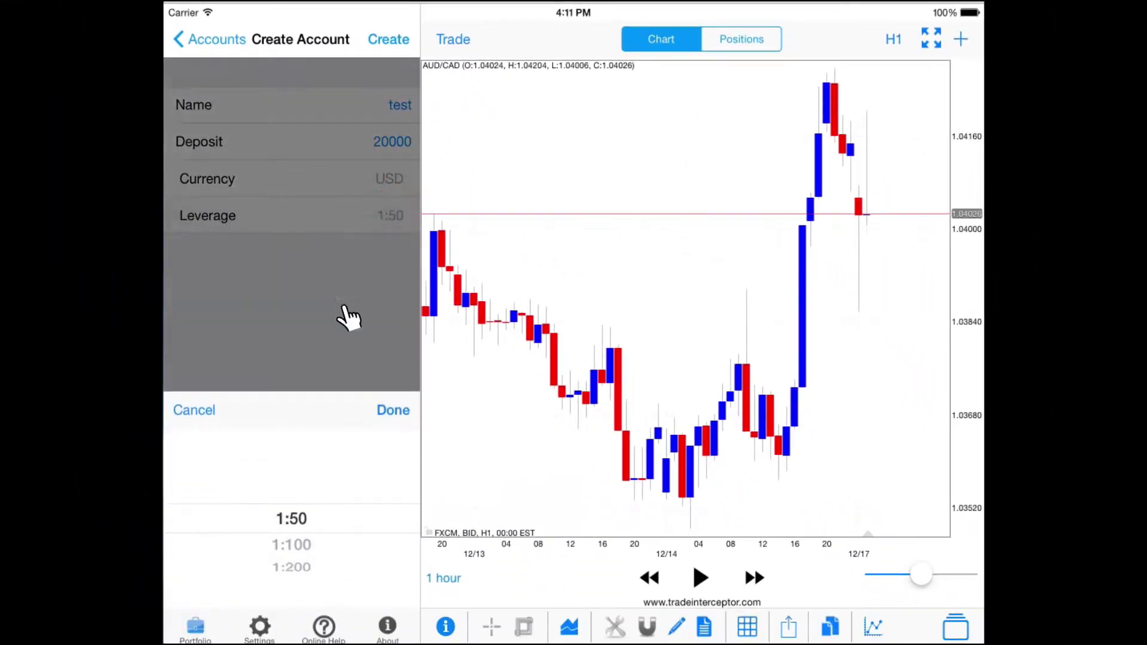
left_click(294, 544)
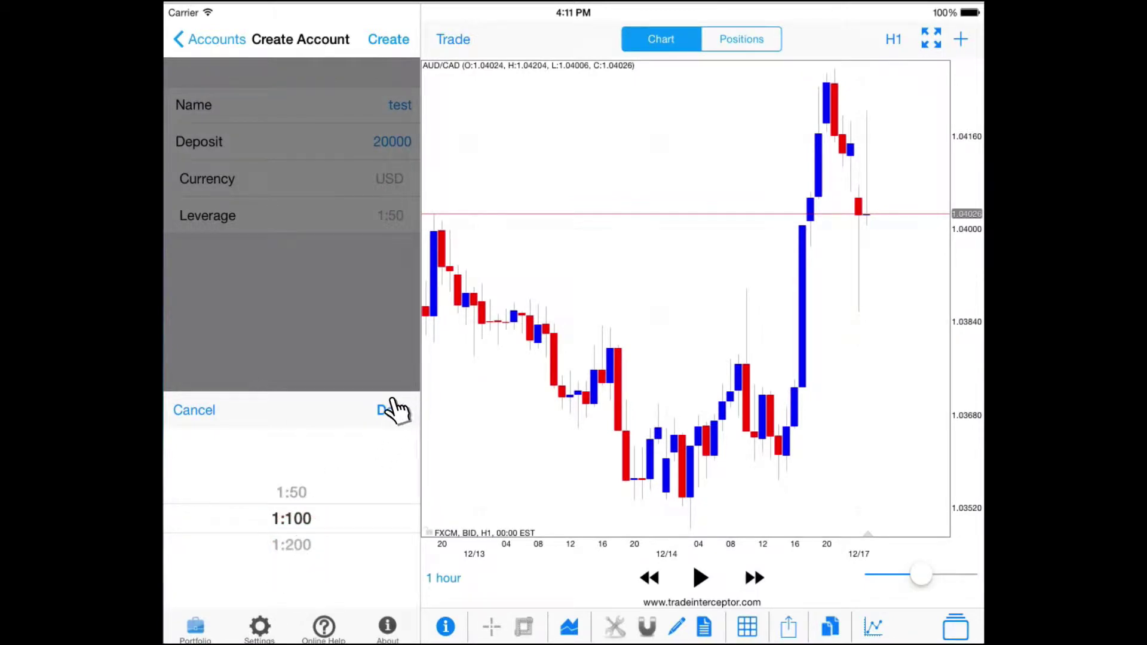
left_click(394, 411)
left_click(375, 39)
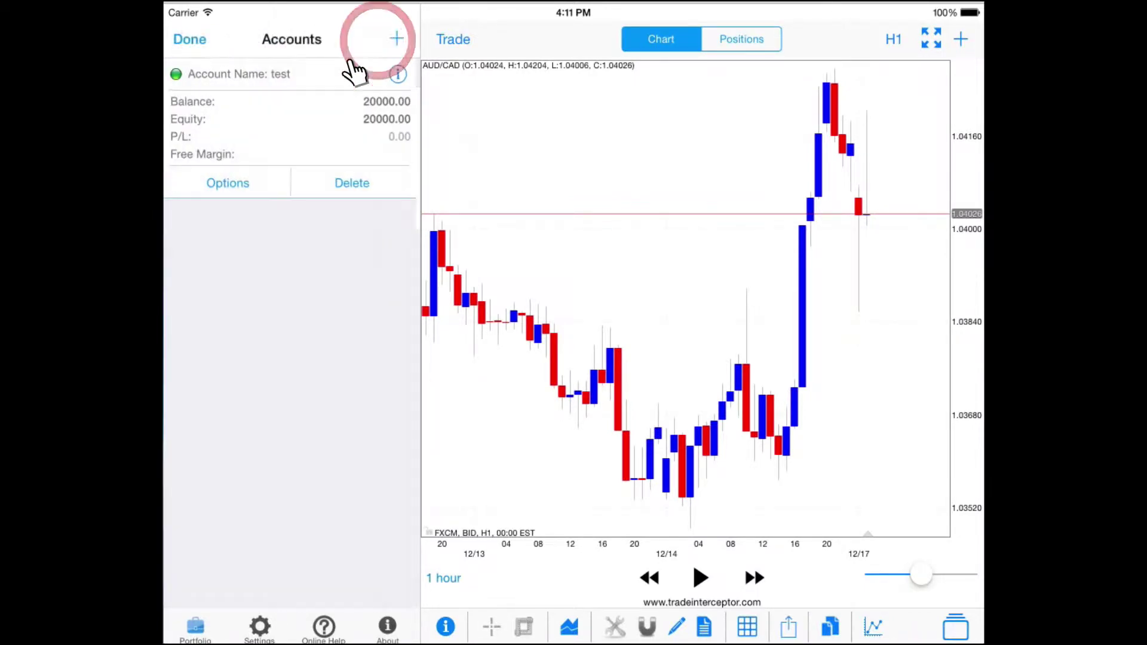
Step: Finish editing, then start another new account and abandon it, returning to Accounts
left_click(184, 42)
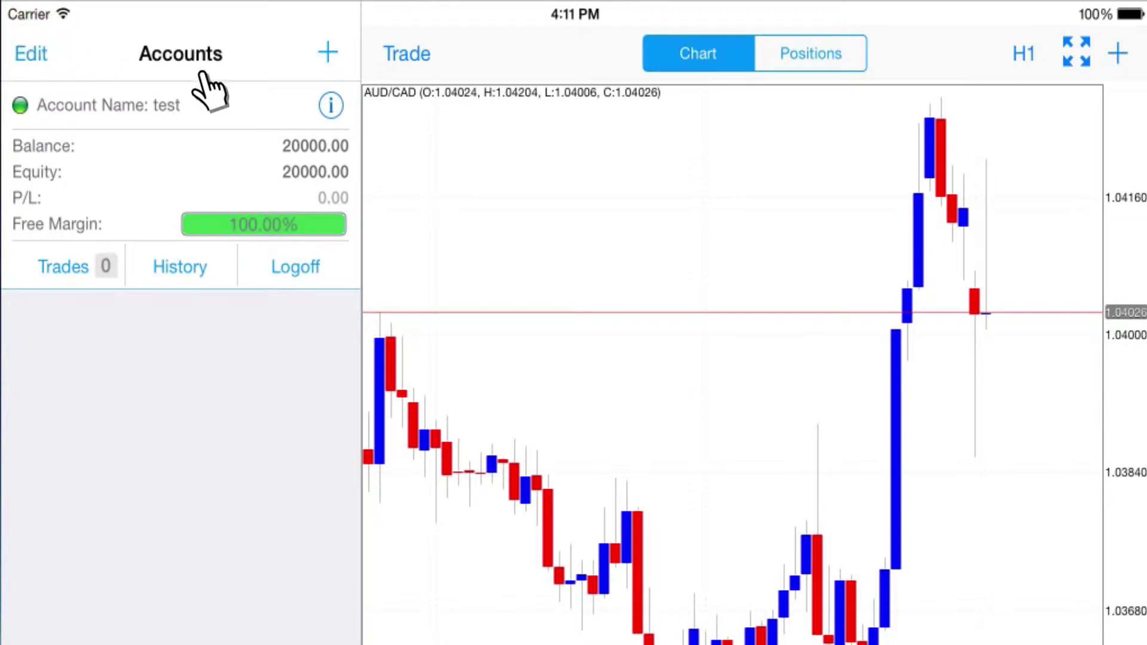
left_click(326, 54)
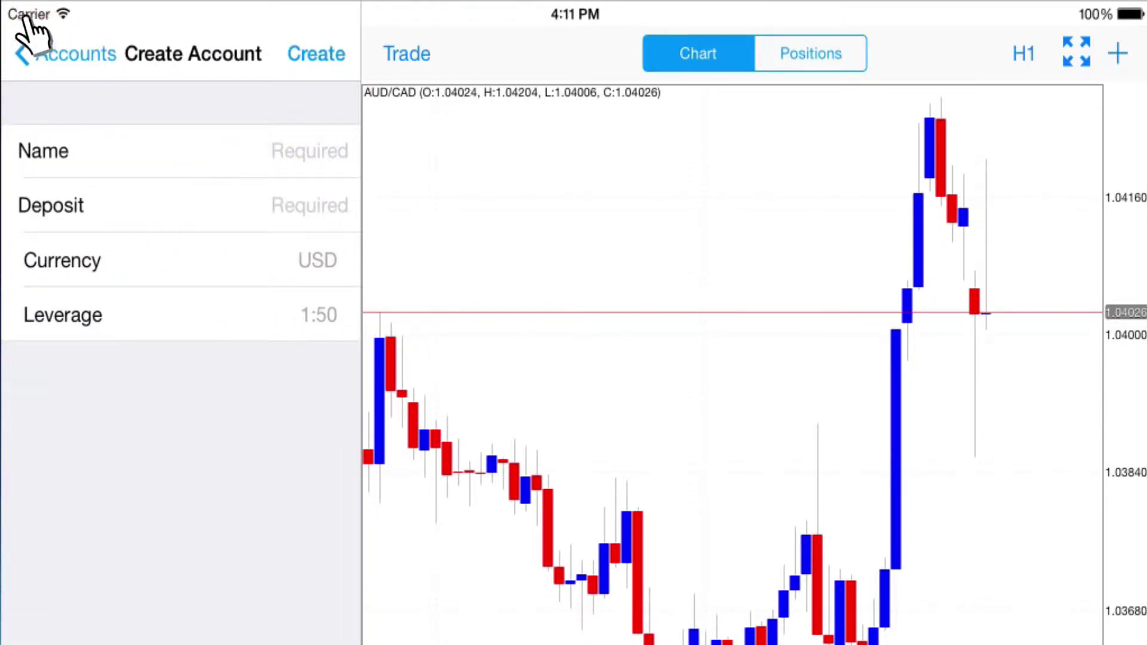
left_click(60, 53)
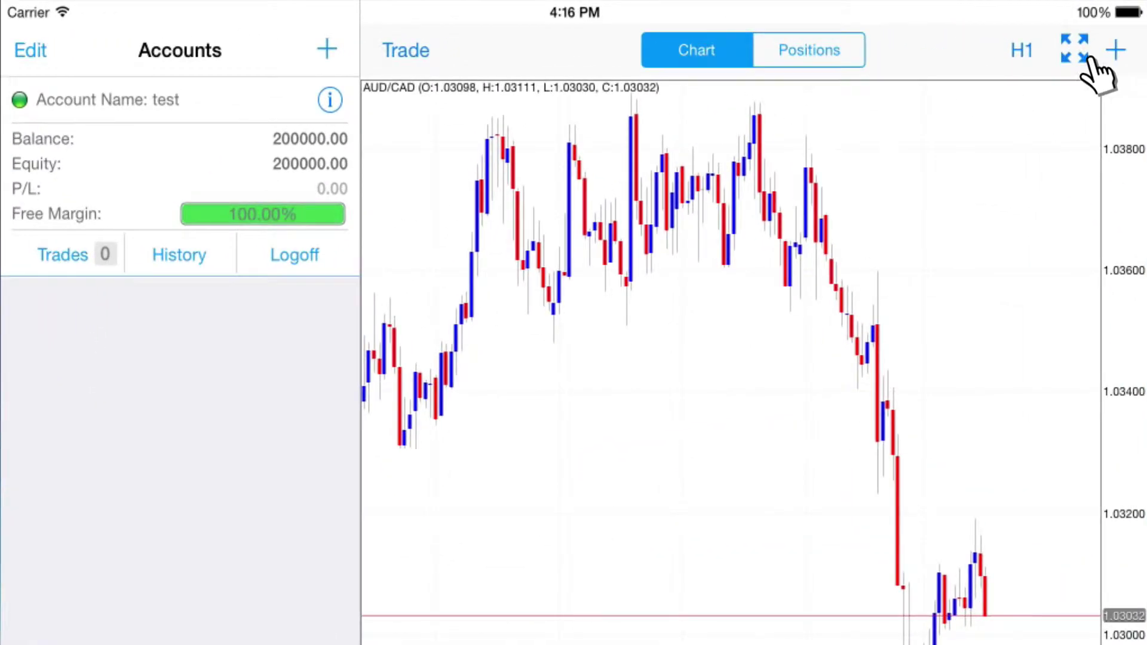
Step: Create a new AUD/CAD H1 simulated chart with trade date Oct 17, 2012, starting September 2012
left_click(958, 35)
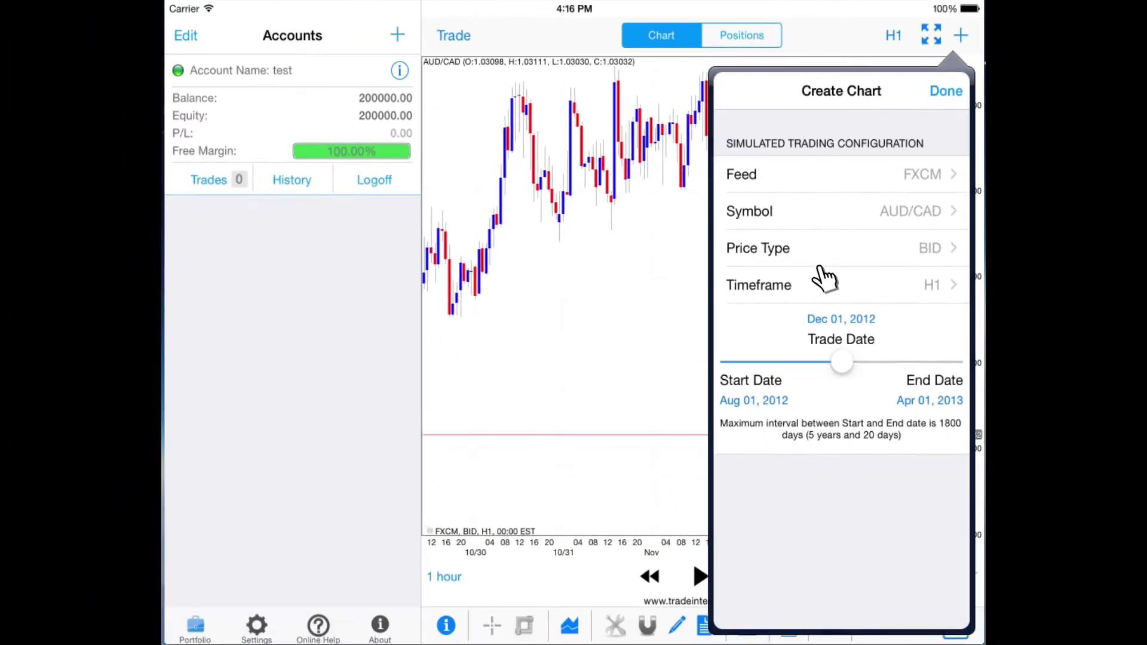
left_click_drag(833, 359, 798, 361)
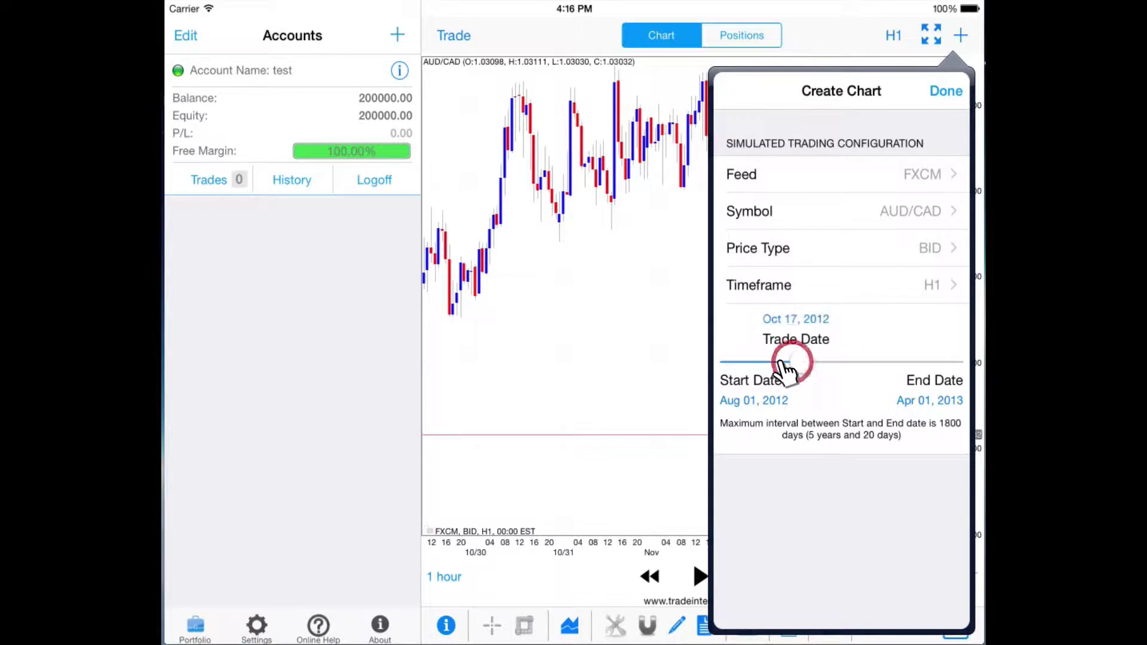
left_click(774, 394)
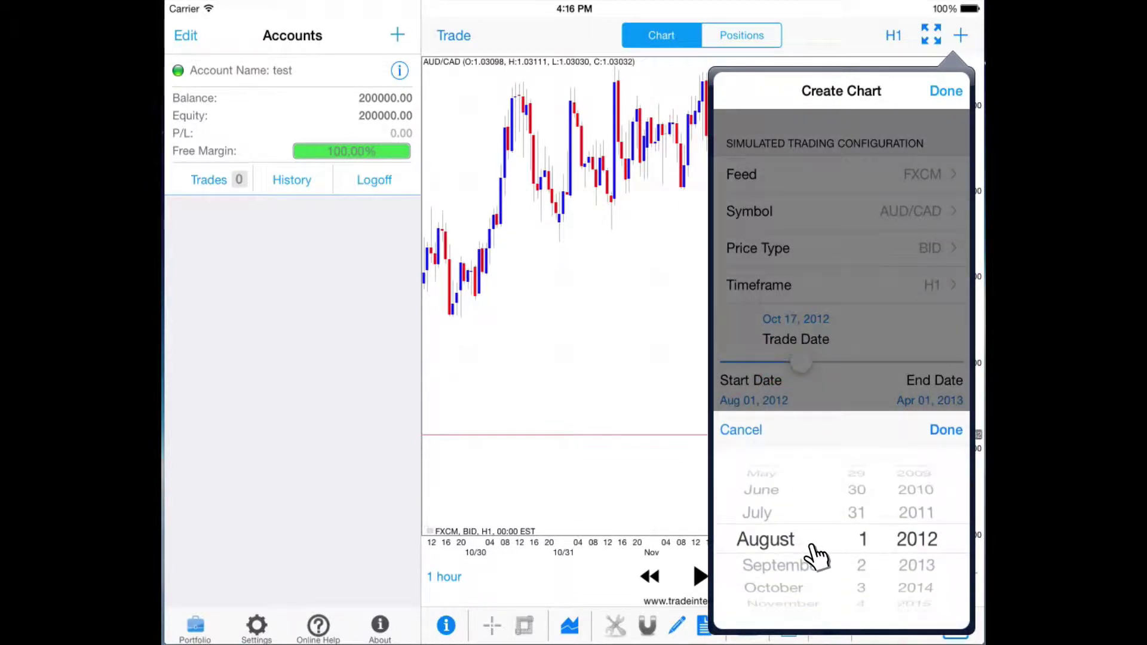
left_click(777, 562)
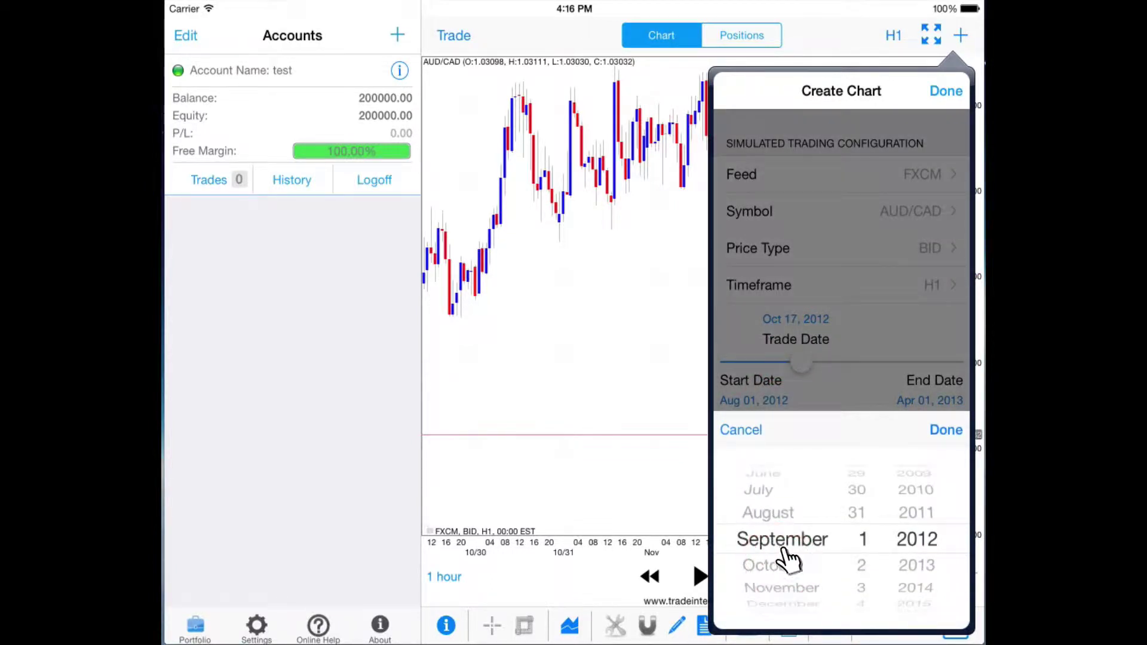
left_click(938, 429)
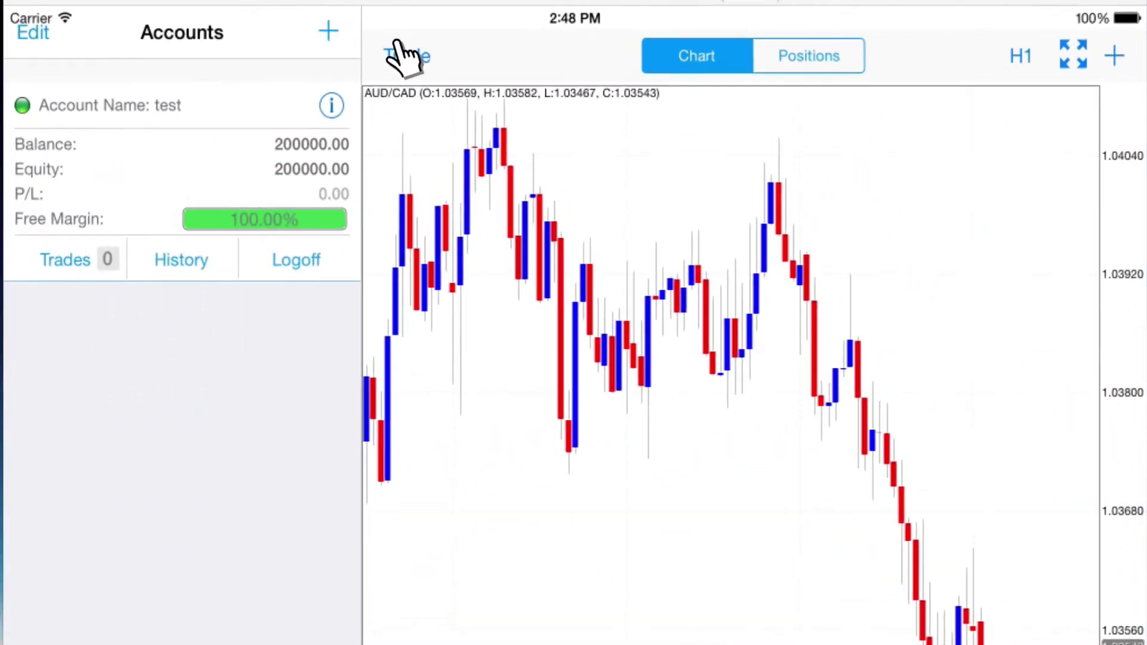
Step: Buy 10000 AUD/CAD at market and view the active trades list
left_click(448, 42)
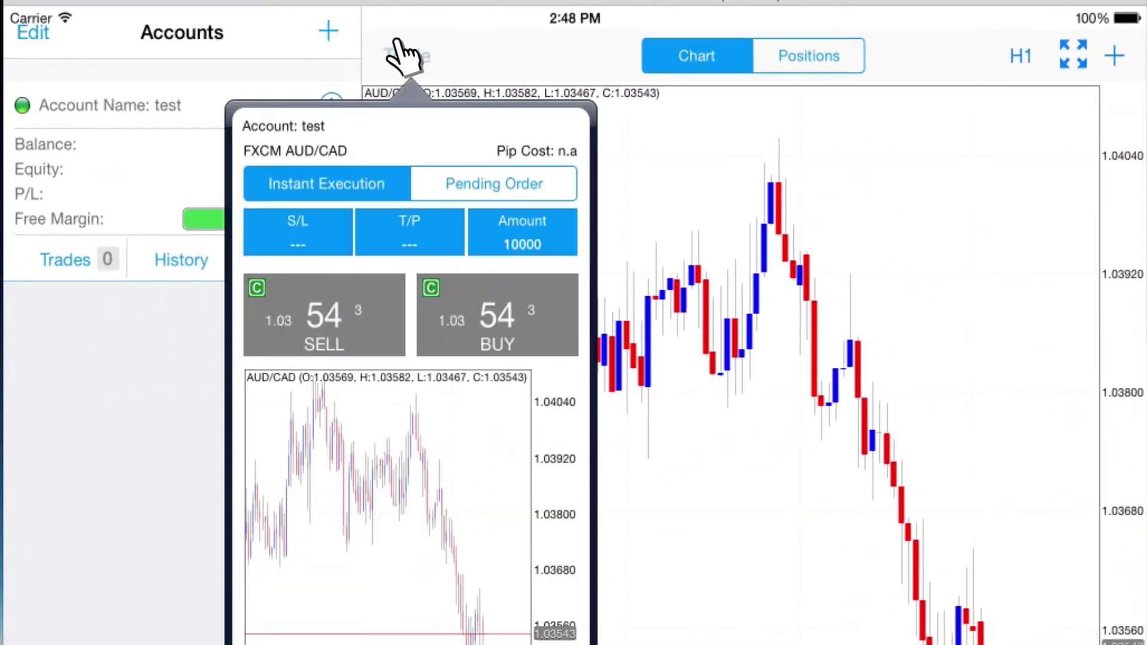
left_click(494, 312)
left_click(637, 524)
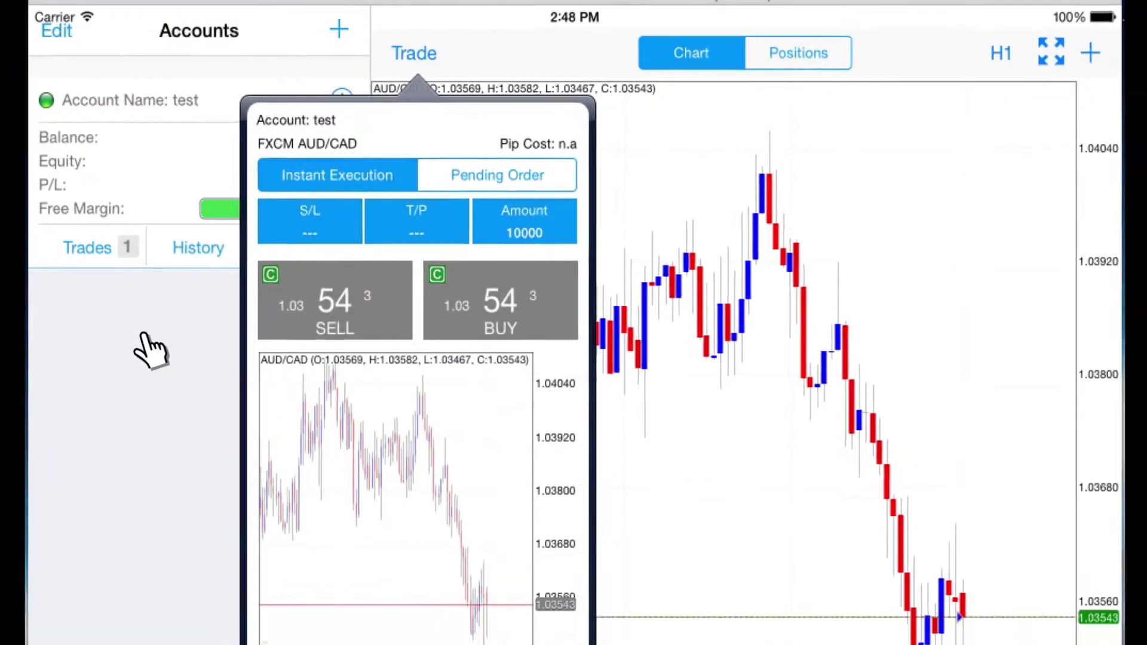
left_click(113, 341)
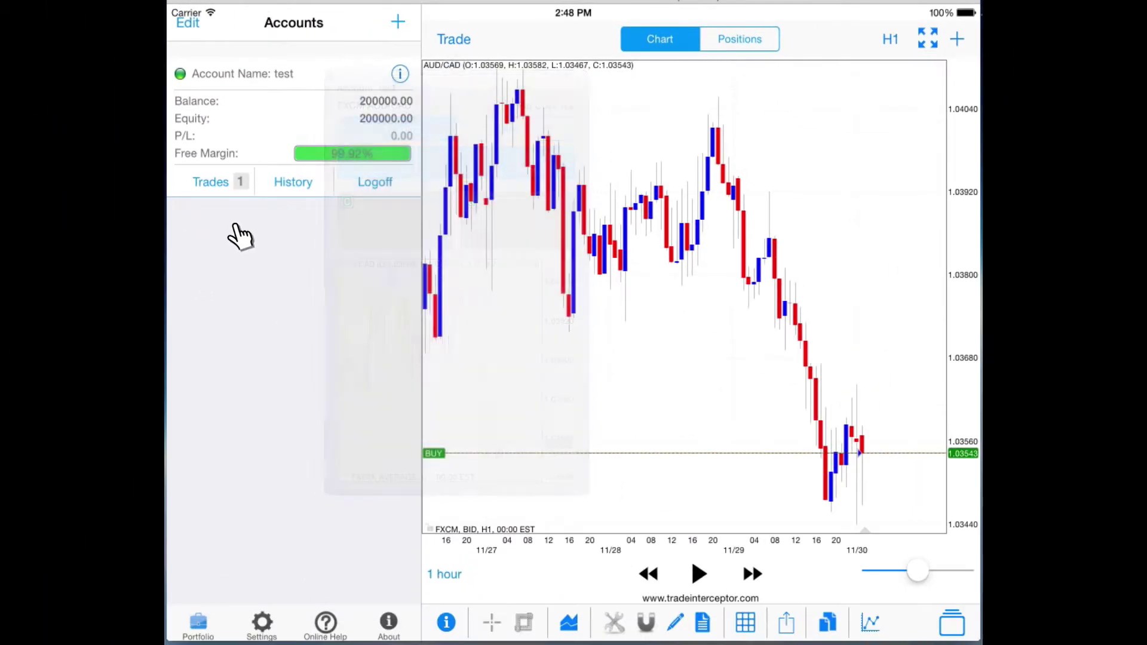
left_click(217, 181)
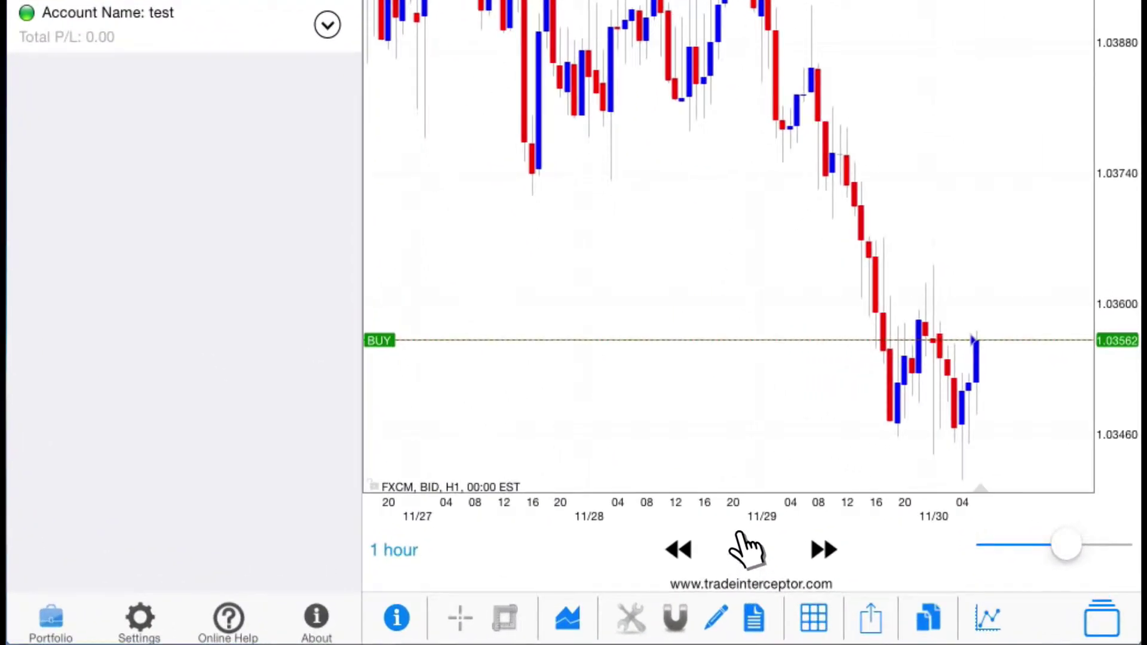
Step: Replay the price history with play, pause, one-bar forward and back, then resume
left_click(697, 578)
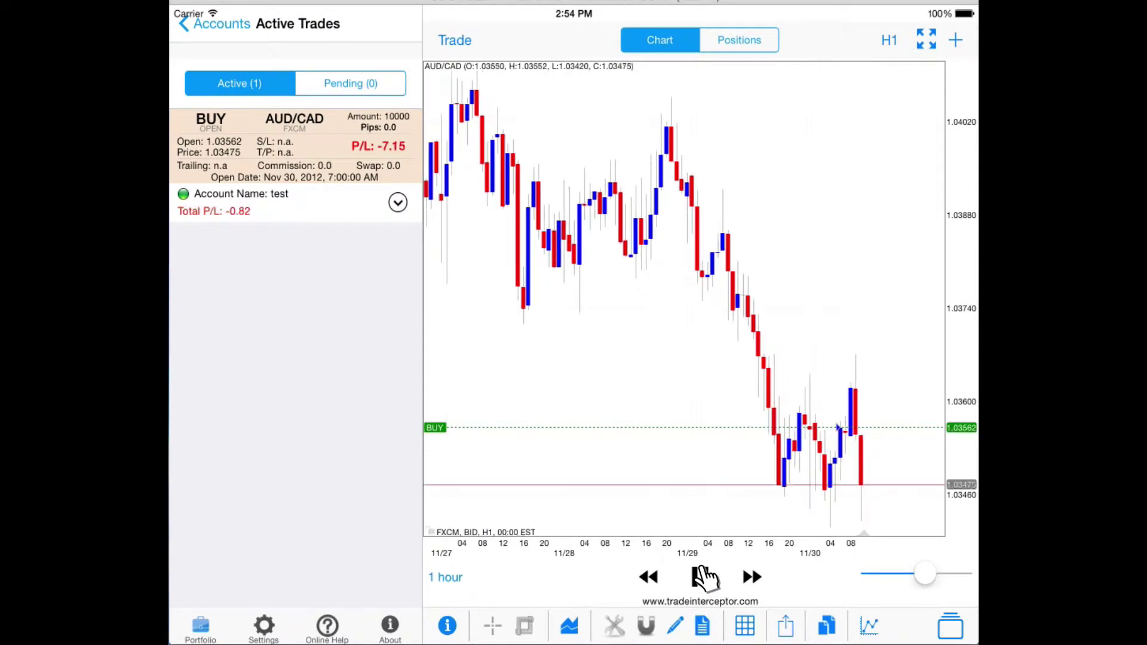
left_click(751, 549)
left_click(749, 576)
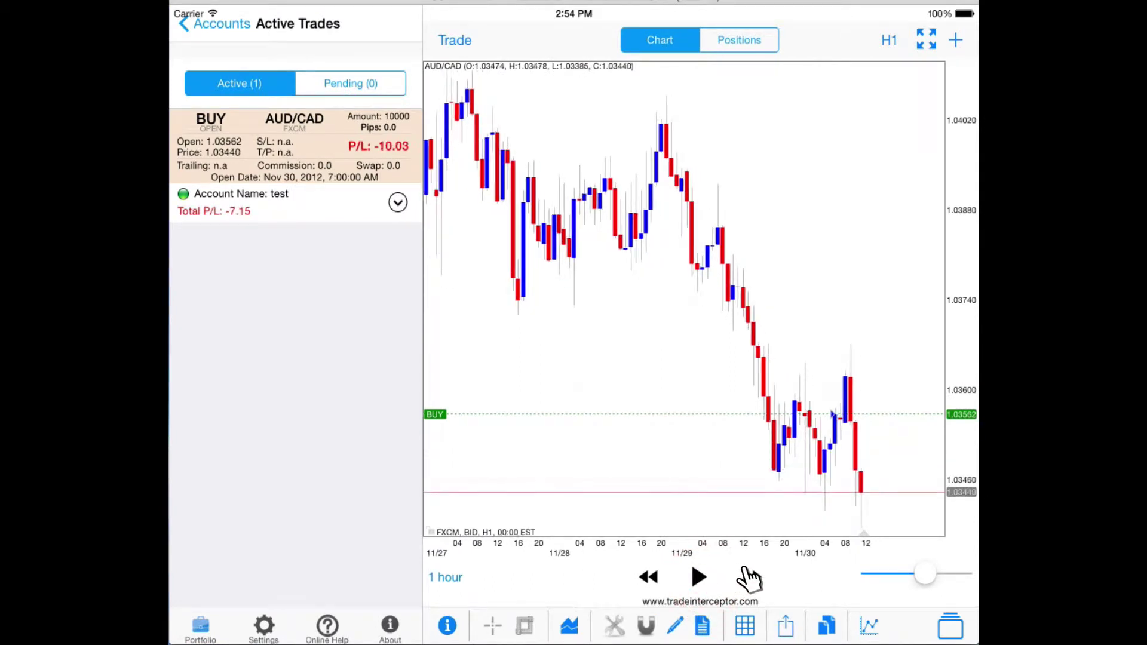
left_click(646, 575)
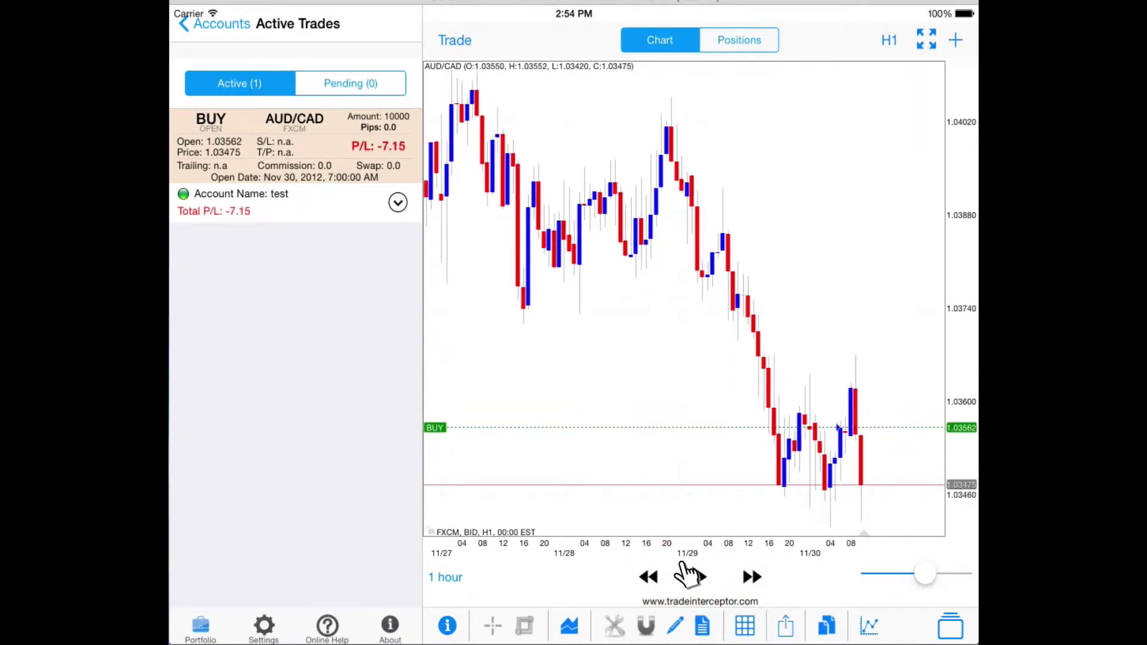
left_click(693, 575)
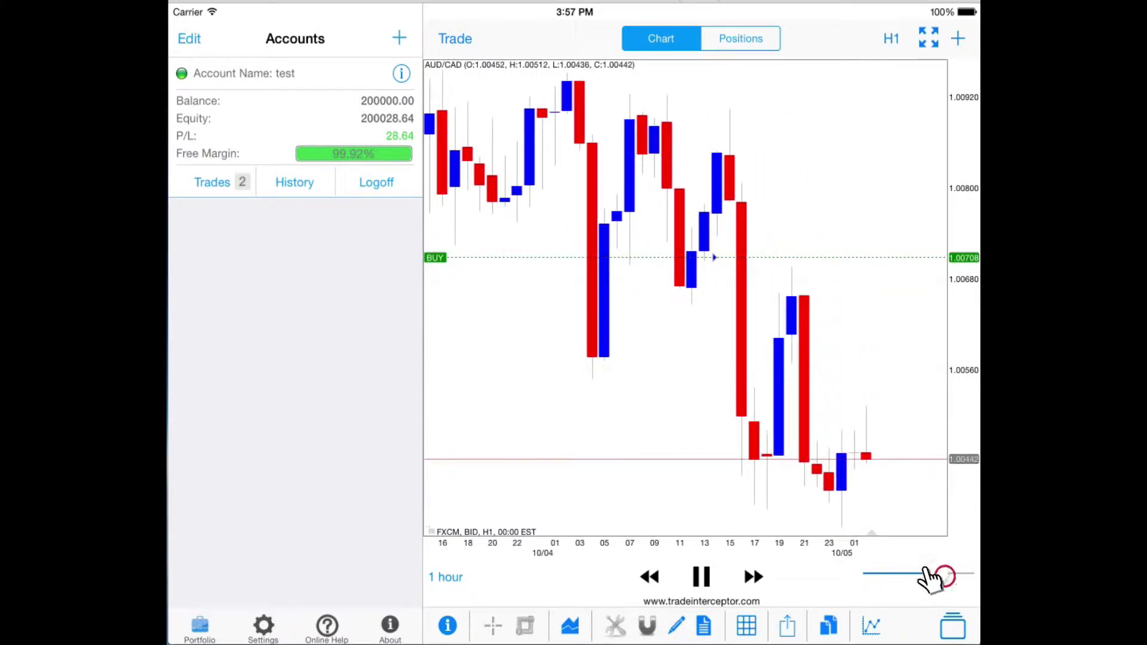
Step: Pause the replay, change its step from 1 hour to 1 min, and resume
left_click_drag(935, 577, 937, 576)
left_click(705, 577)
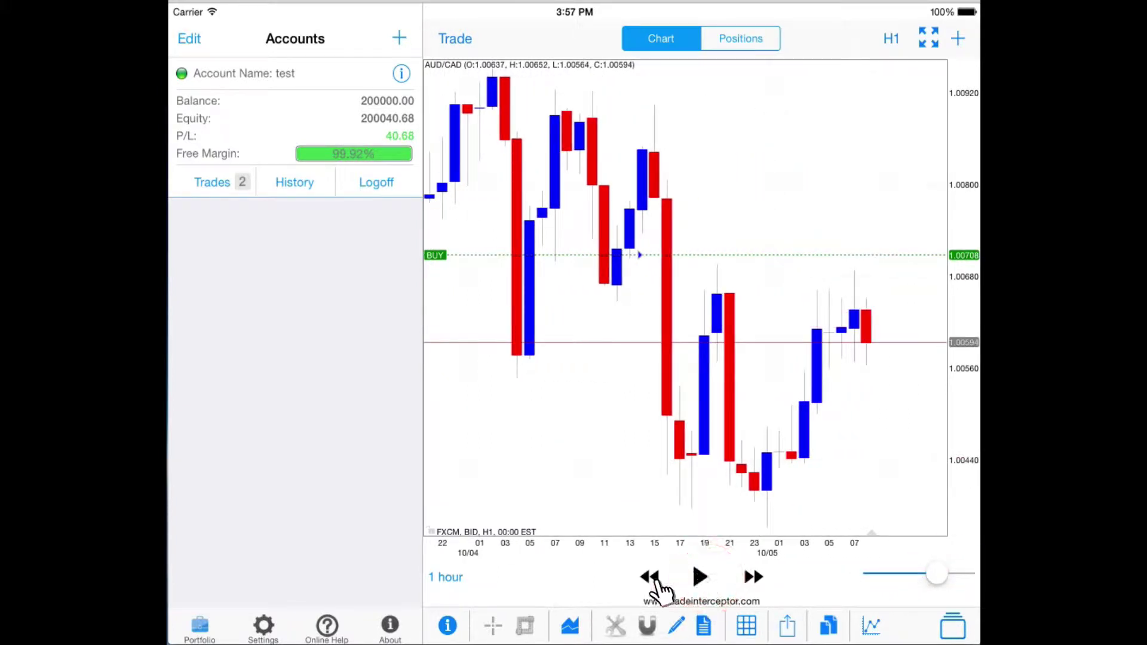
left_click(445, 575)
left_click(442, 573)
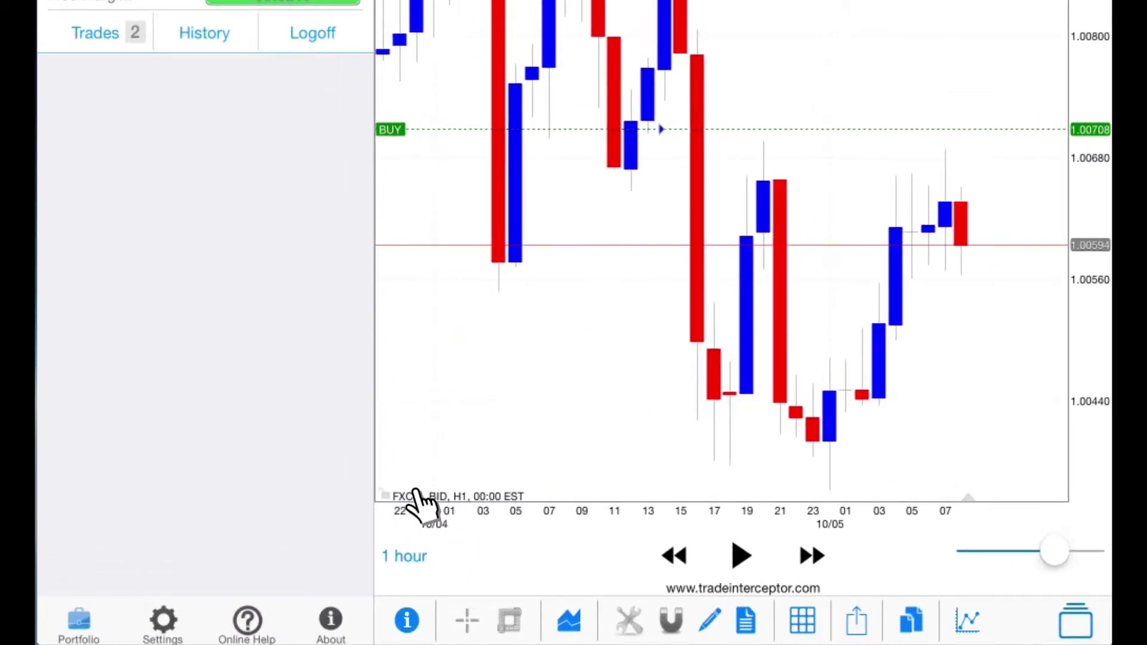
left_click(404, 547)
left_click(405, 87)
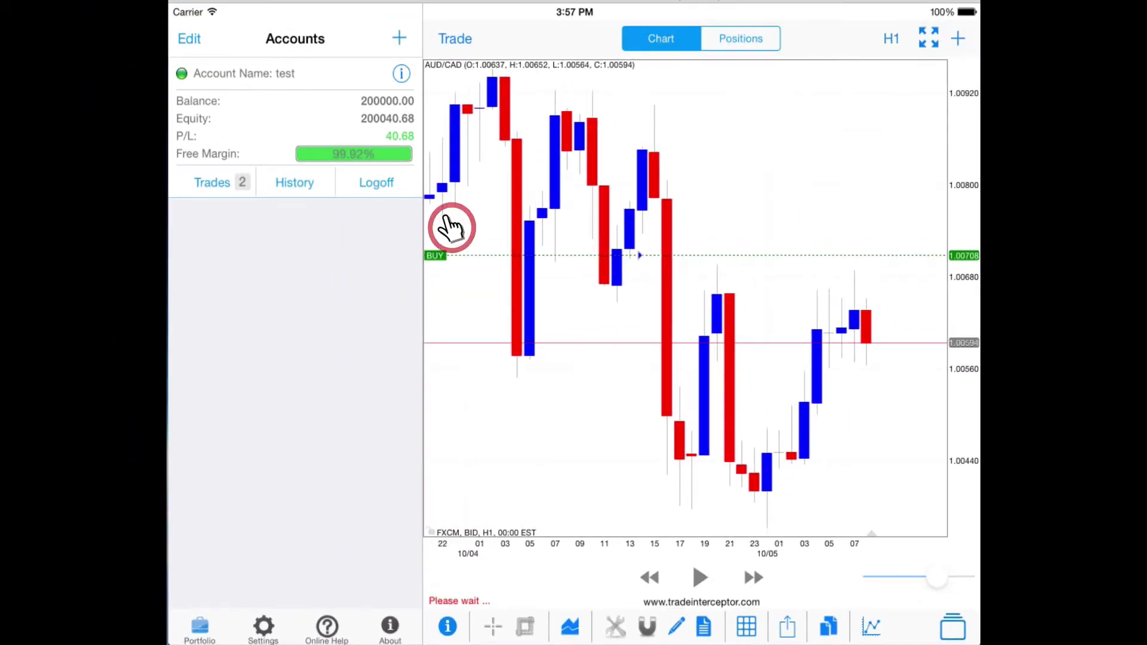
left_click(697, 574)
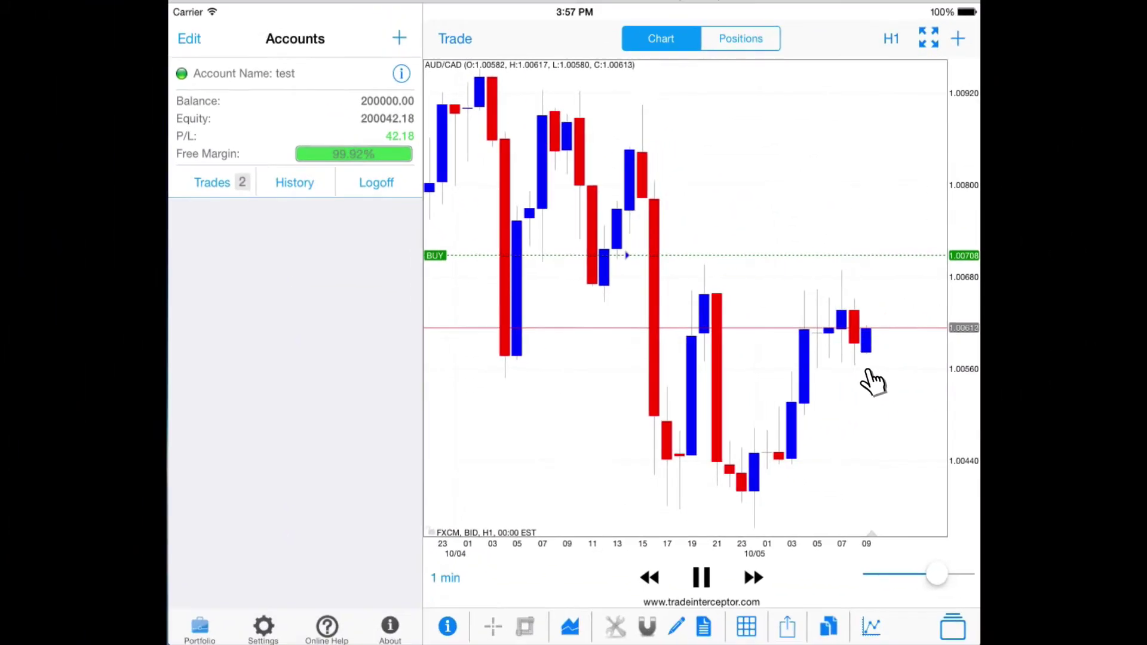
Step: Pause again, switch the replay step to 15 min, and resume playback
left_click(701, 577)
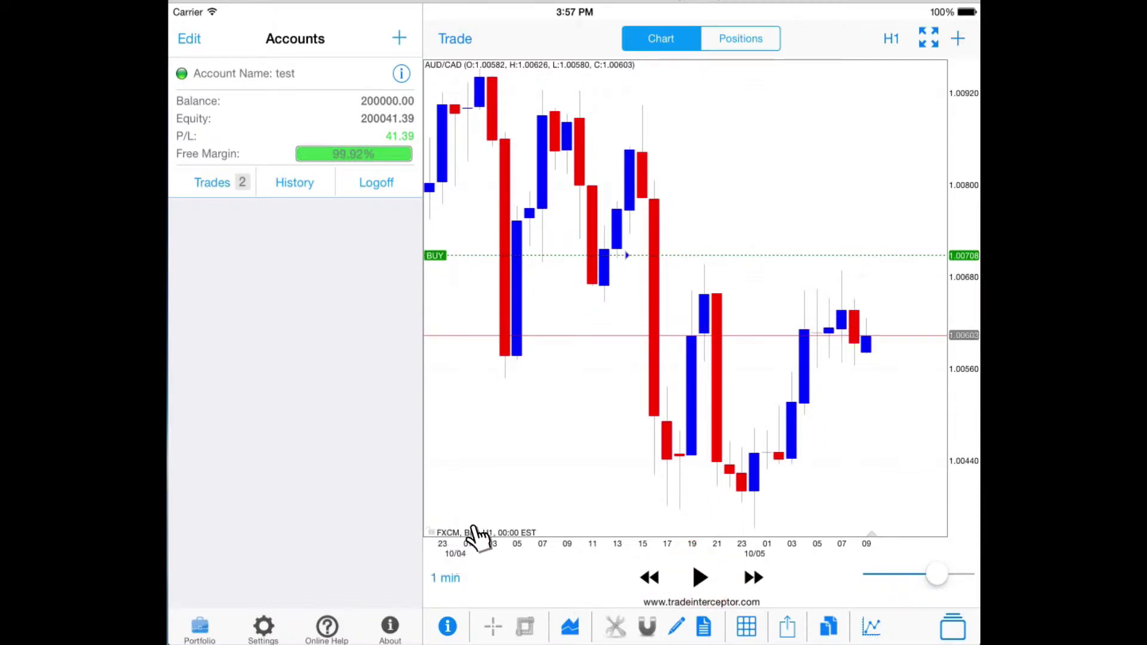
left_click(446, 576)
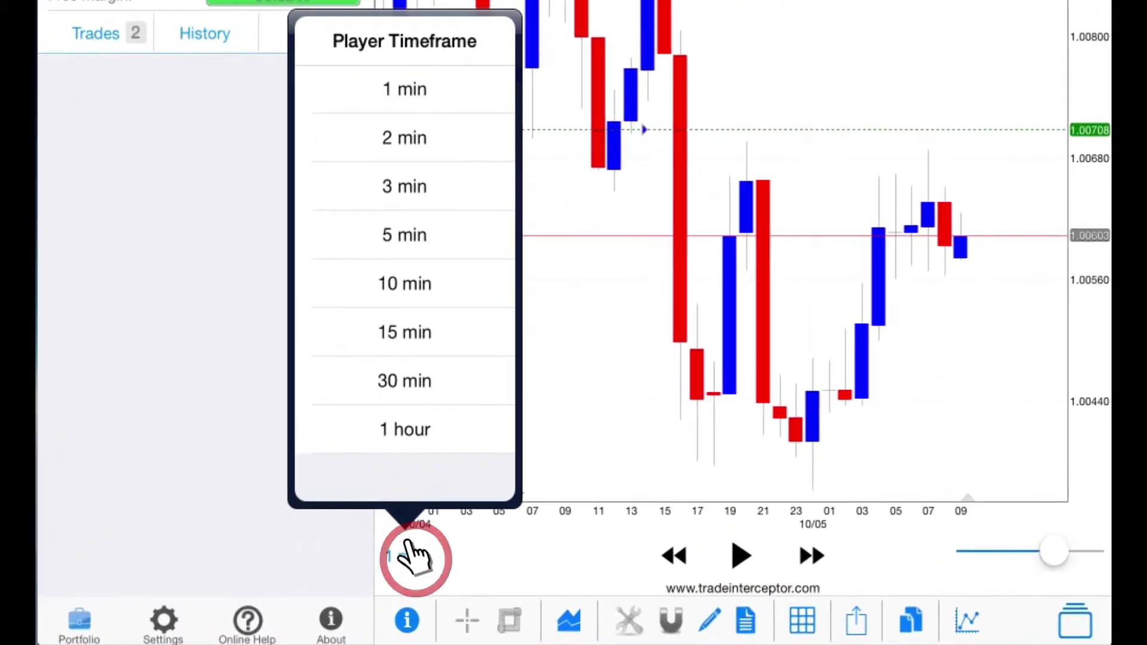
left_click(398, 331)
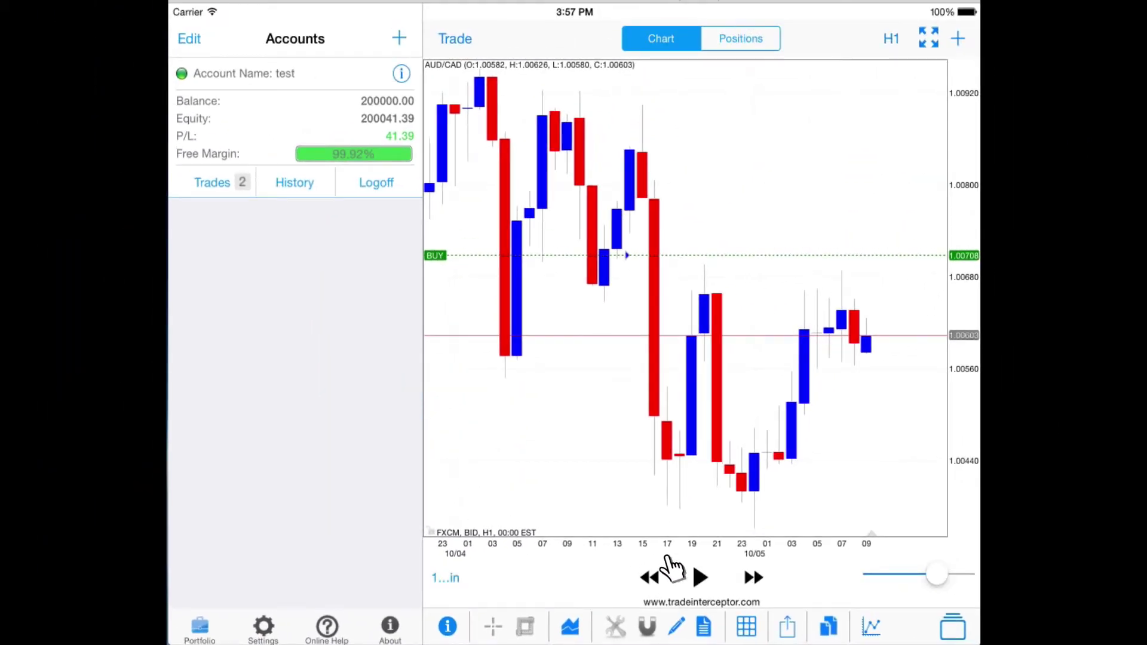
left_click(700, 576)
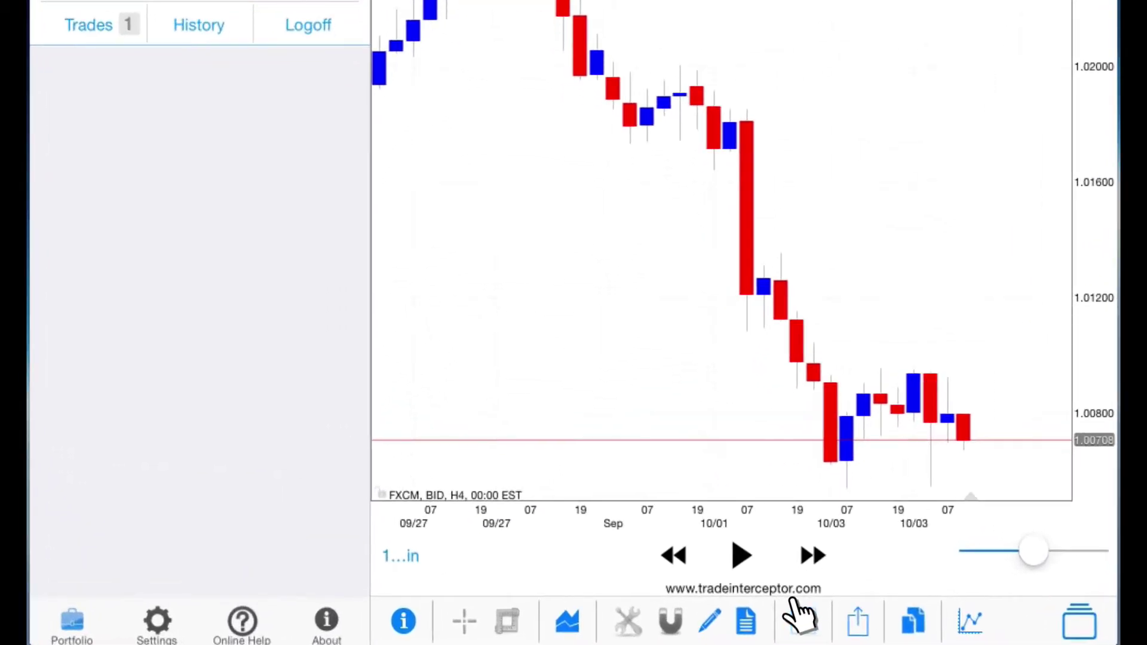
left_click(800, 620)
Step: Switch to the four-chart layout and activate the D1, then the H4 chart
left_click(854, 405)
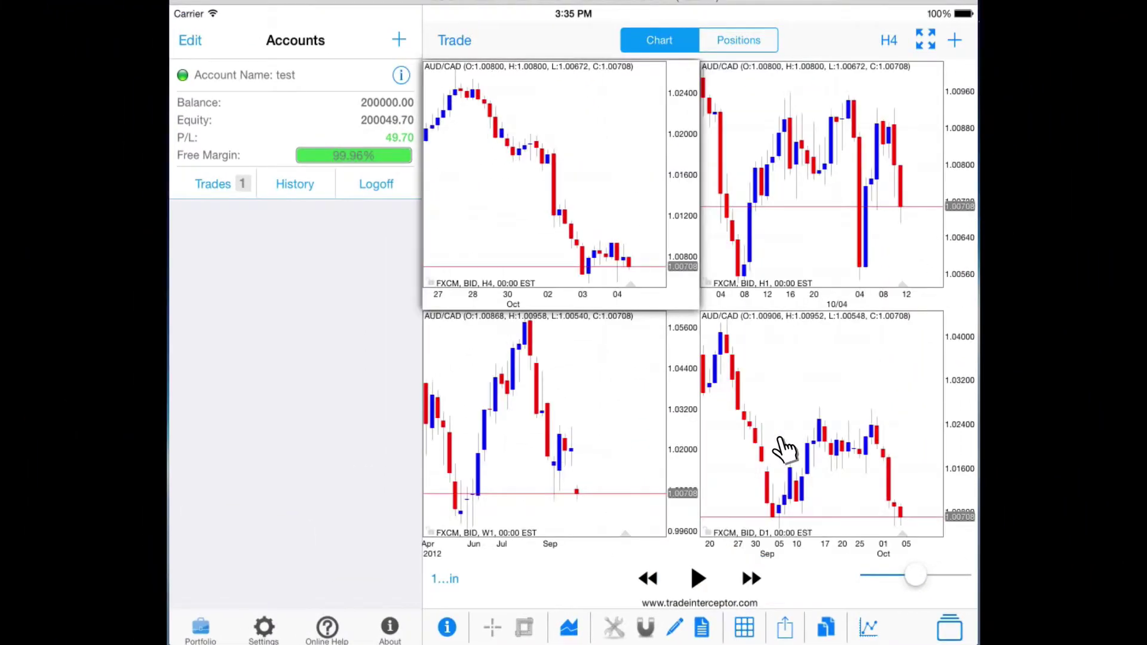
left_click(777, 471)
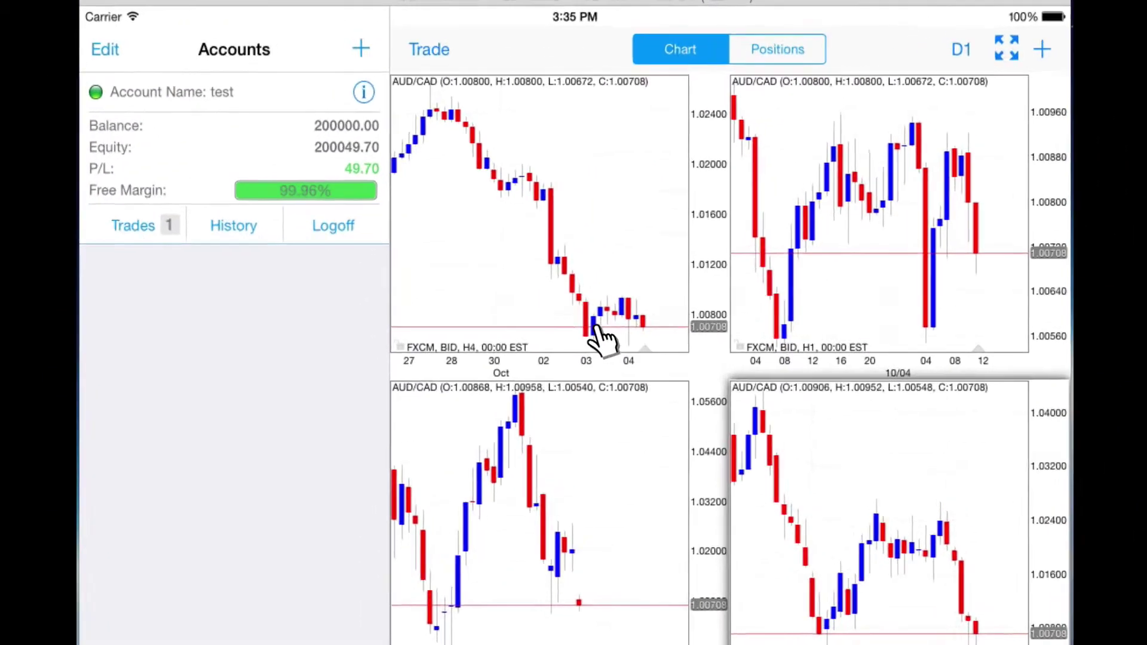
left_click(555, 248)
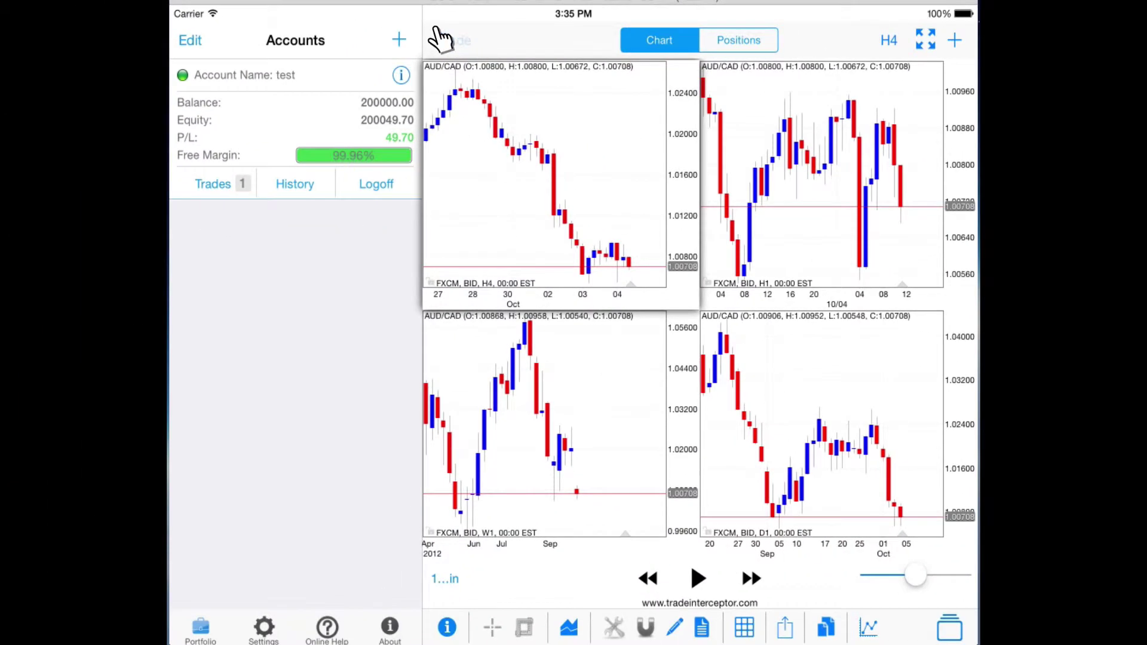
Step: Buy another 10000 AUD/CAD at 1.00708 and resume the chart replay
left_click(449, 41)
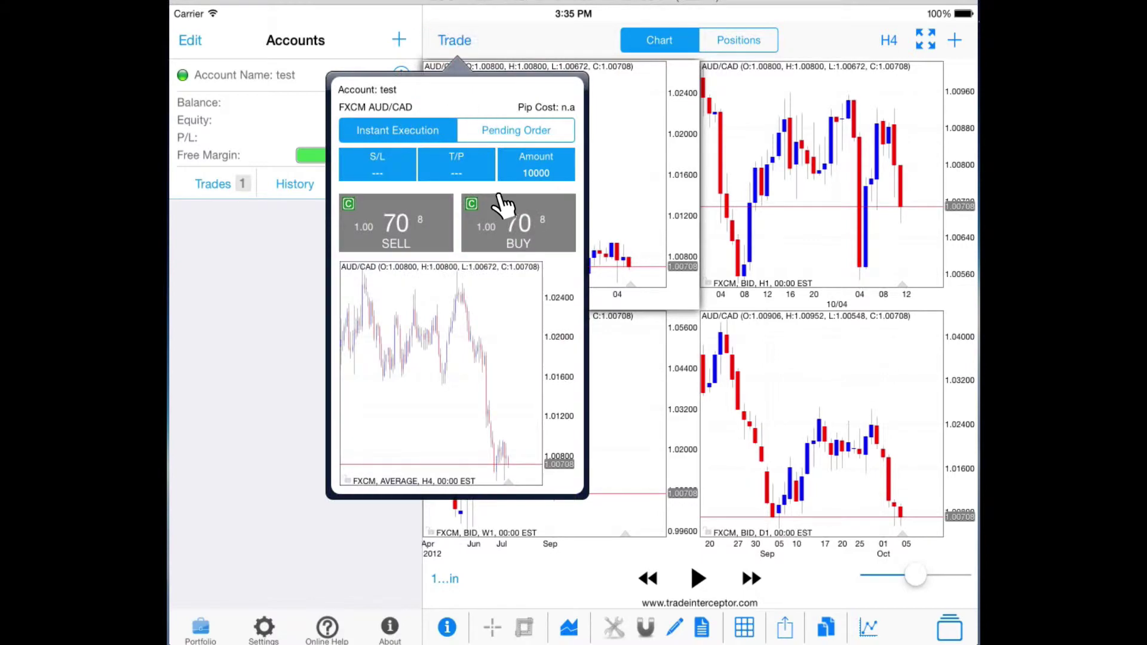
left_click(517, 225)
left_click(618, 367)
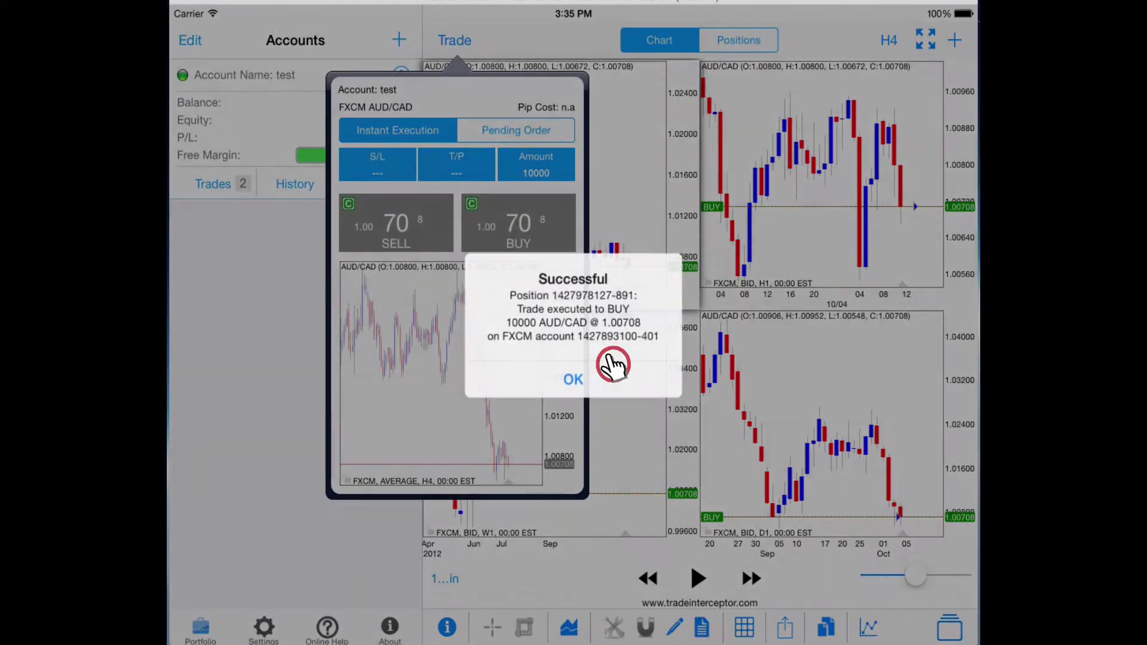
left_click(621, 373)
left_click(622, 394)
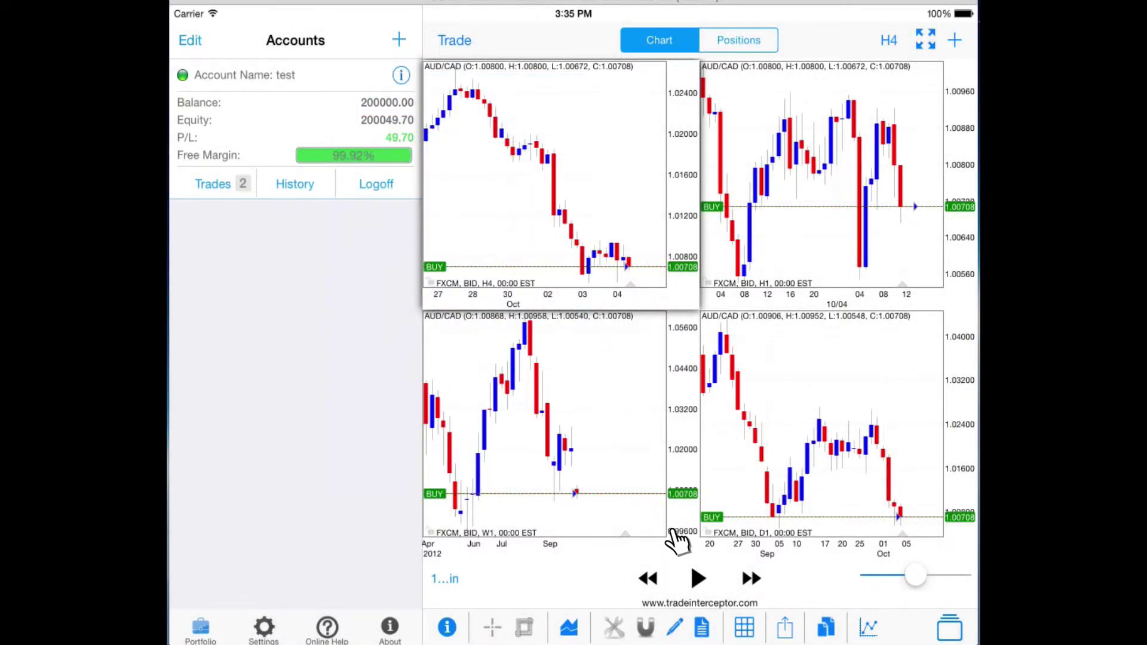
left_click(693, 574)
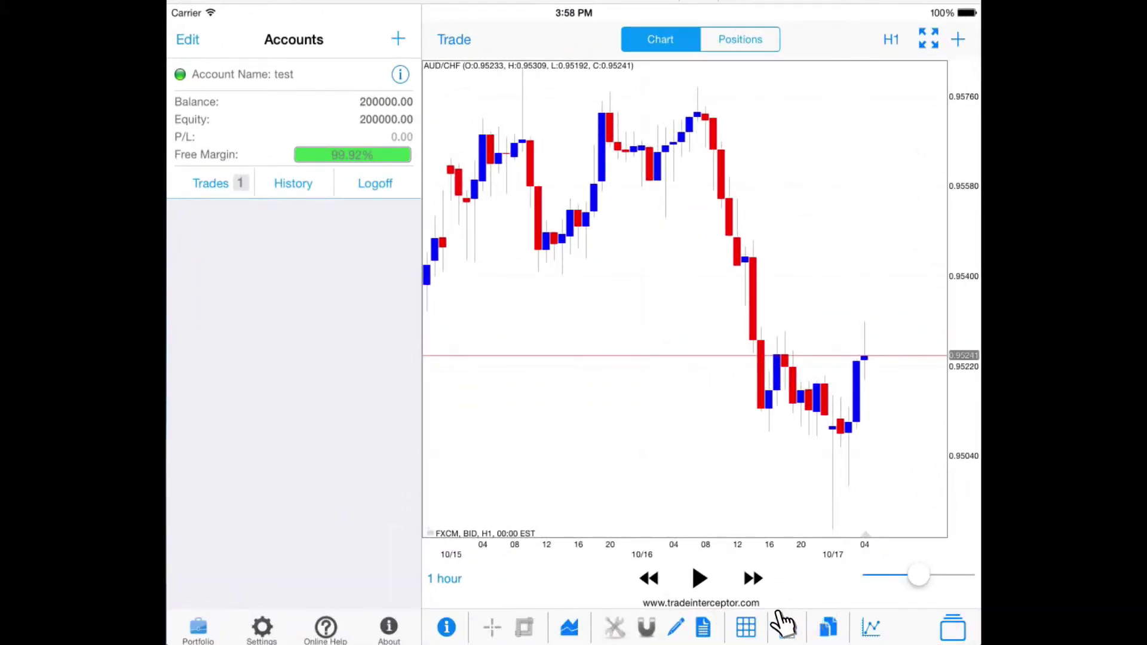
Step: Toggle the highlight band and browse chart types, drawing tools and templates without changes
left_click(525, 625)
left_click(525, 624)
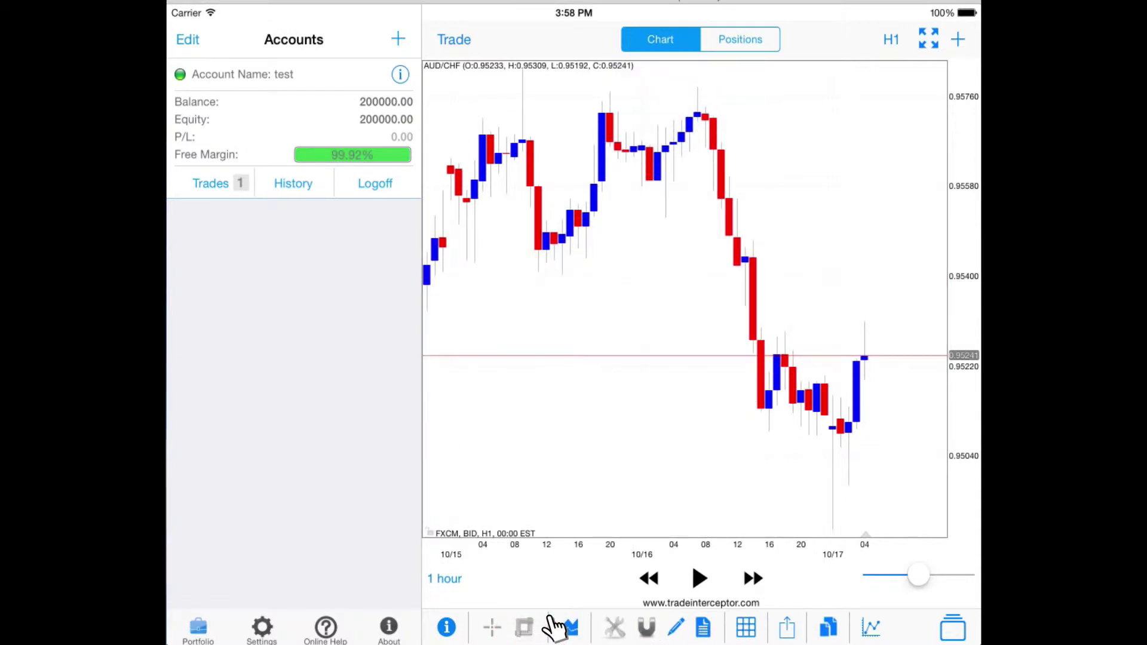
left_click(568, 626)
left_click(566, 624)
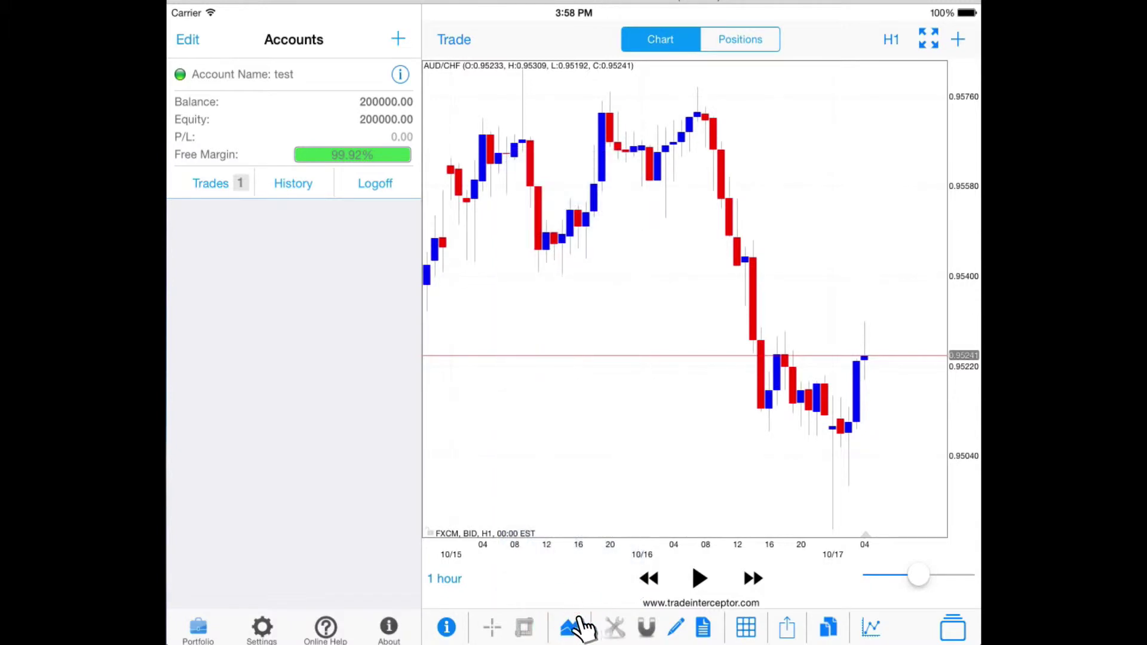
left_click(674, 628)
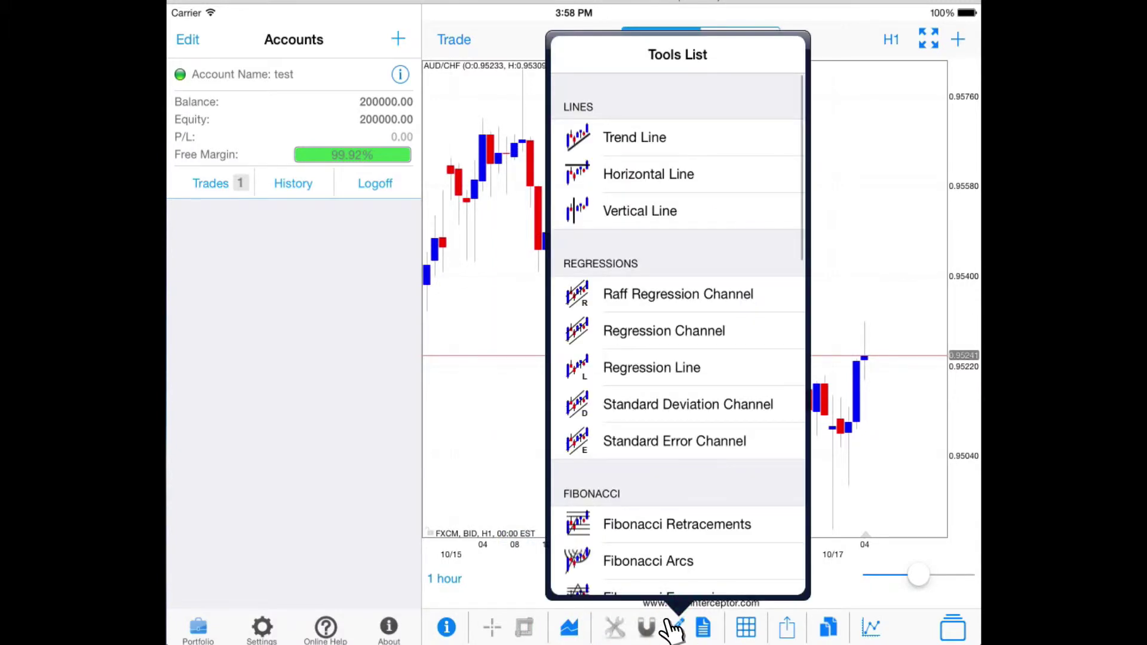
left_click(672, 624)
left_click(824, 626)
left_click(824, 625)
Step: Browse the available indicators, then reopen the AUD/CAD chart full size from the chart cards
left_click(863, 624)
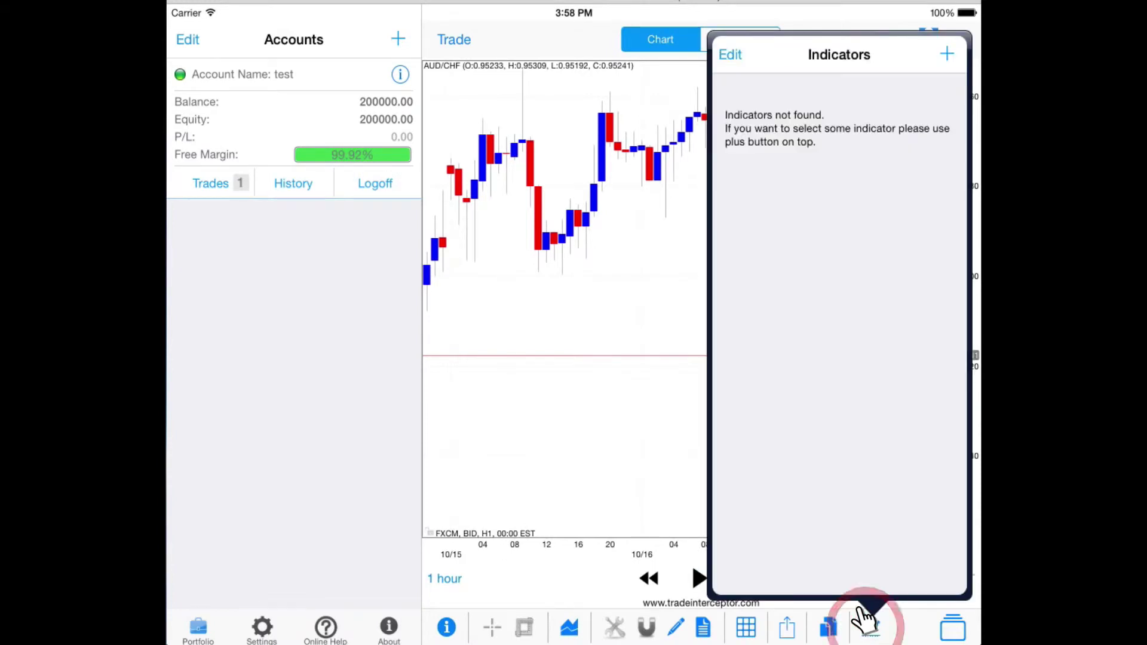
left_click(945, 56)
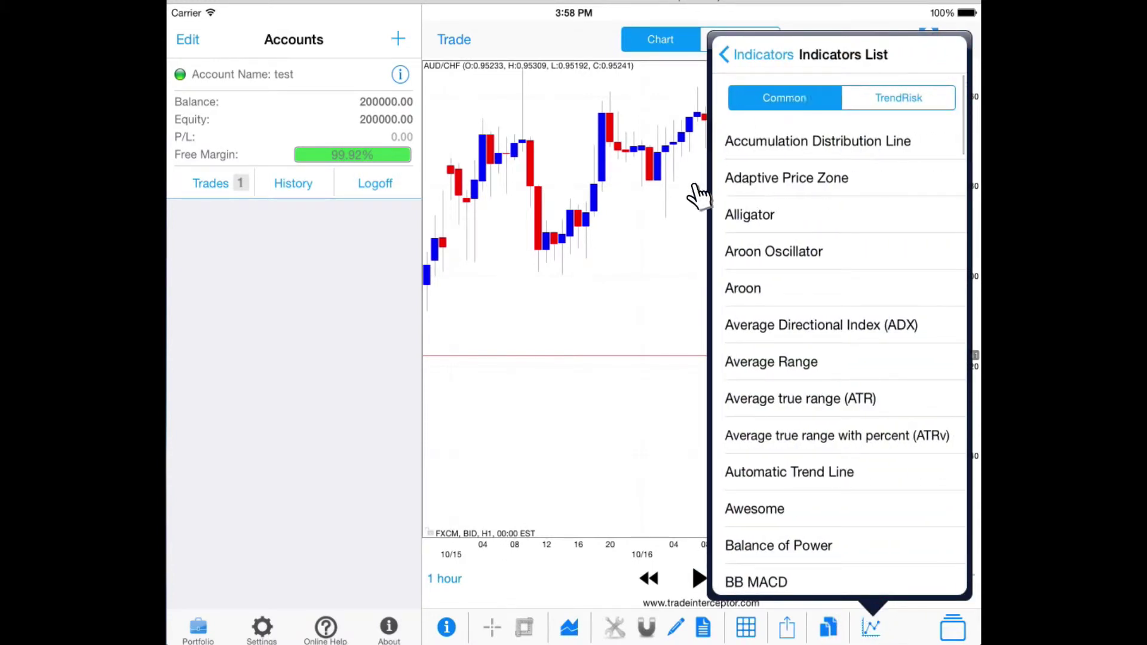
left_click(684, 257)
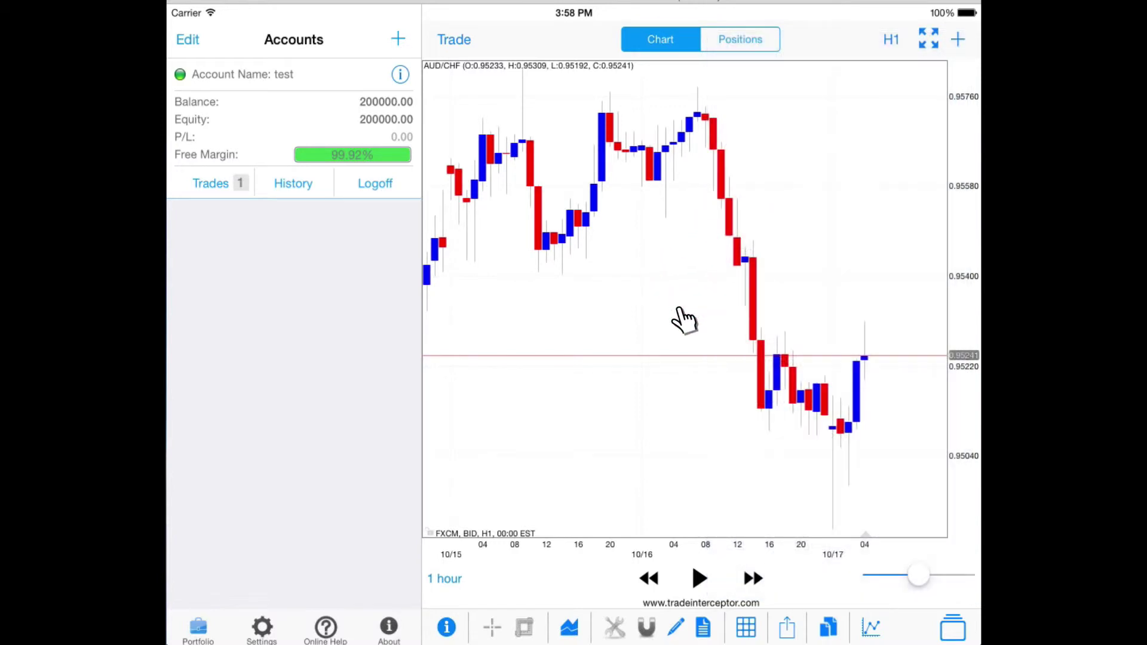
left_click(950, 621)
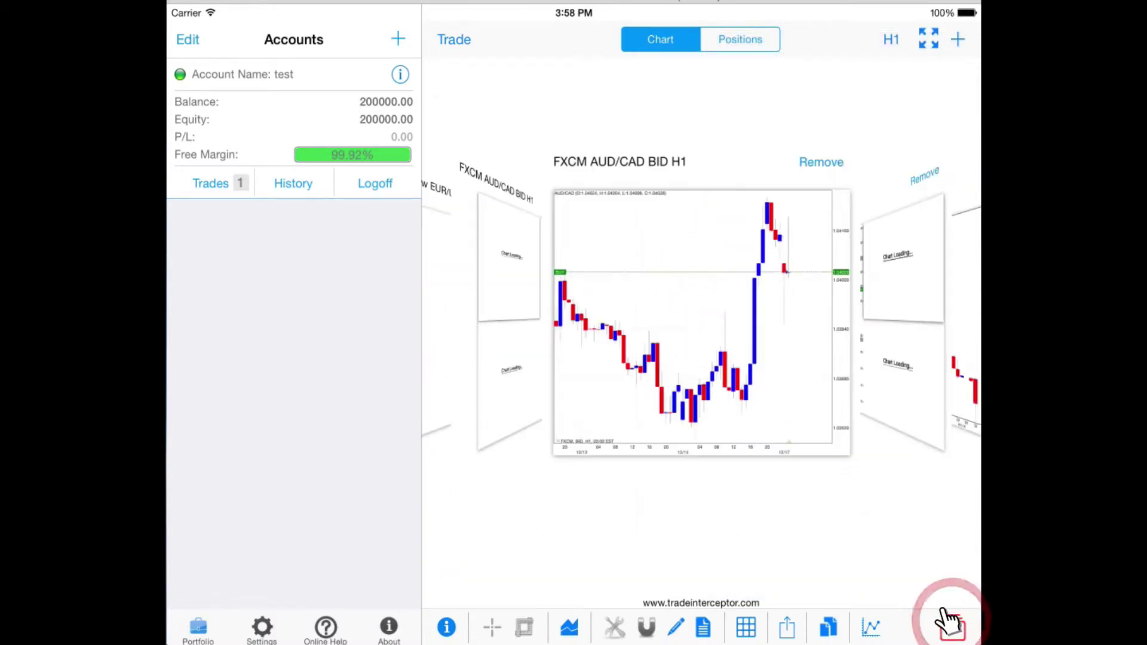
left_click(699, 373)
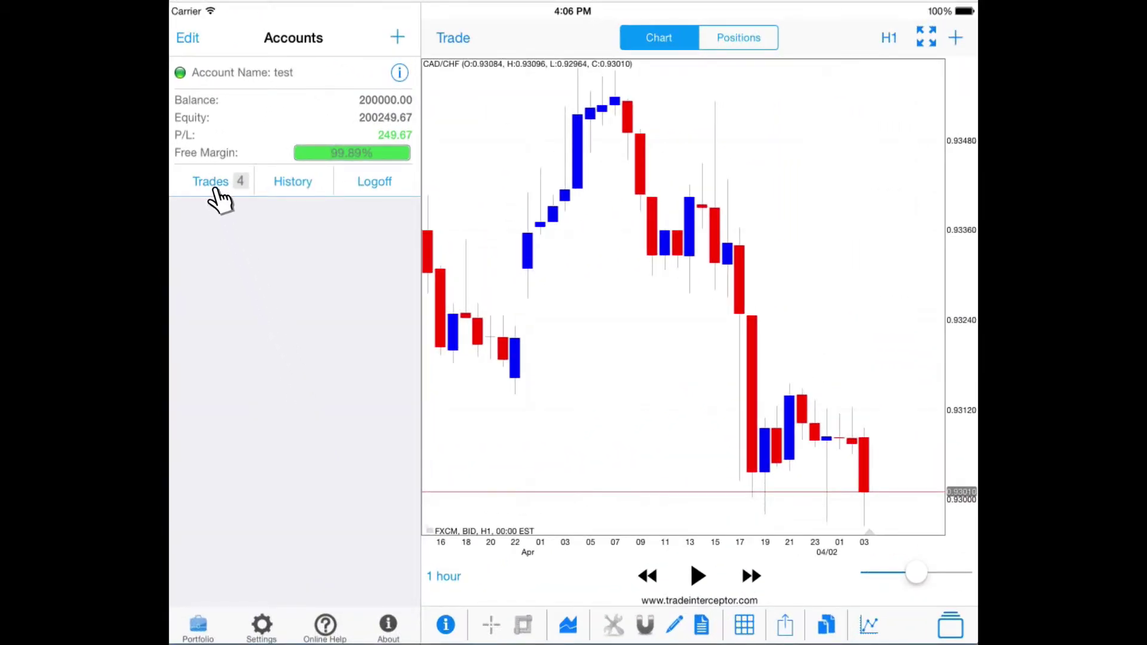
Step: Show the third AUD/CAD trade's chart and stop-loss/take-profit options, then select its BUY line
left_click(239, 185)
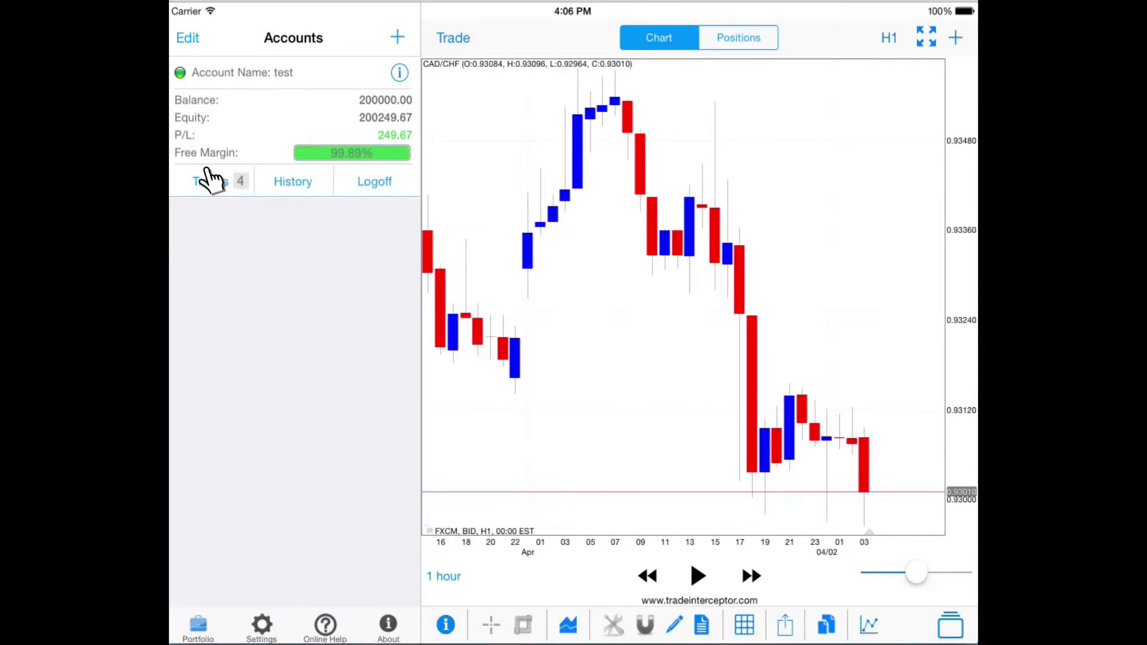
left_click(273, 281)
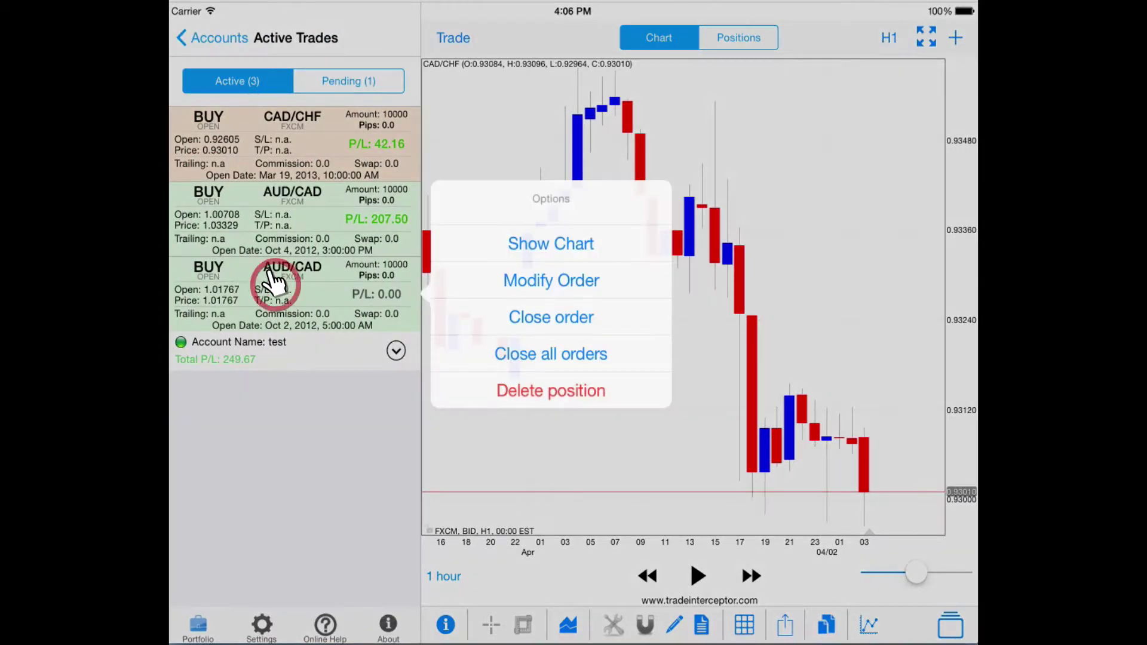
left_click(495, 246)
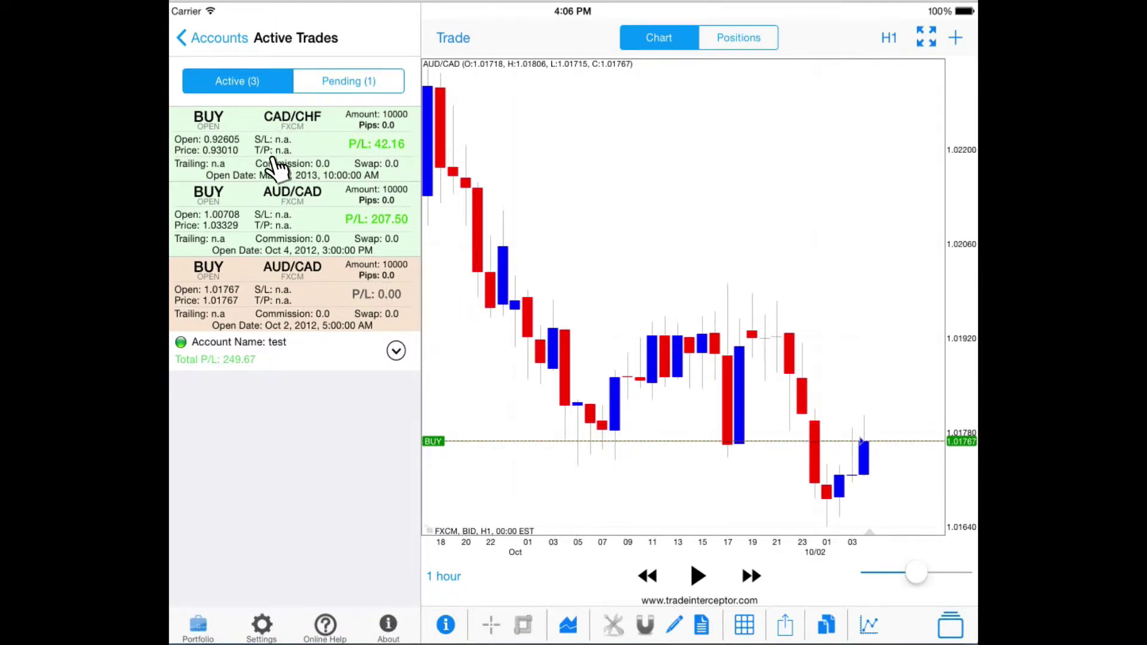
left_click(291, 279)
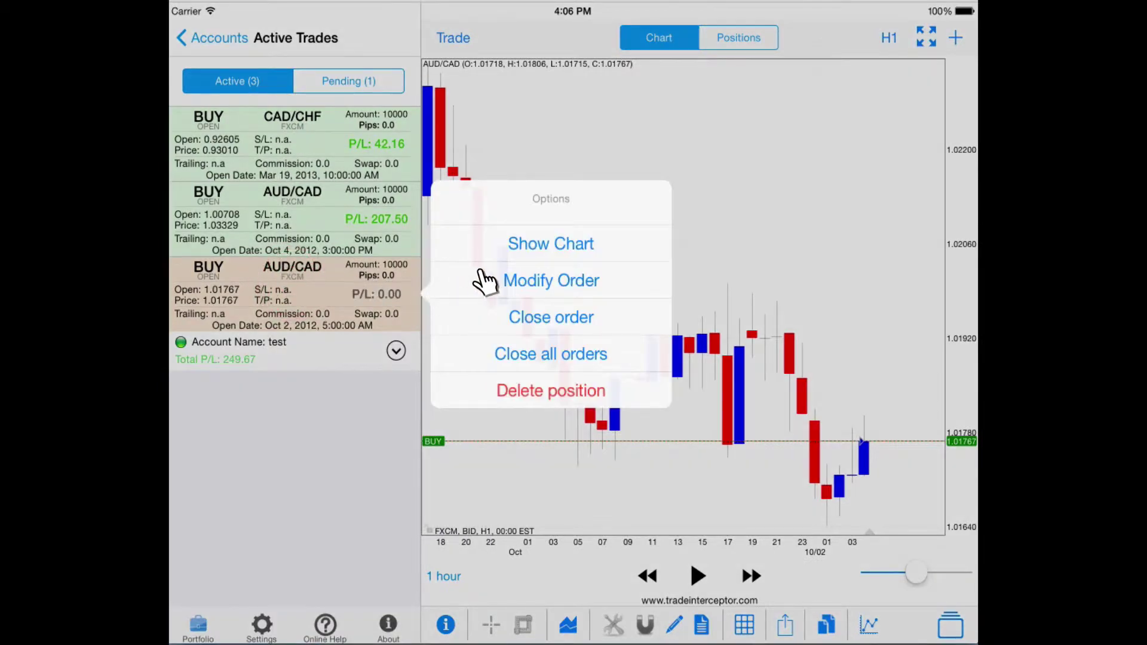
left_click(505, 278)
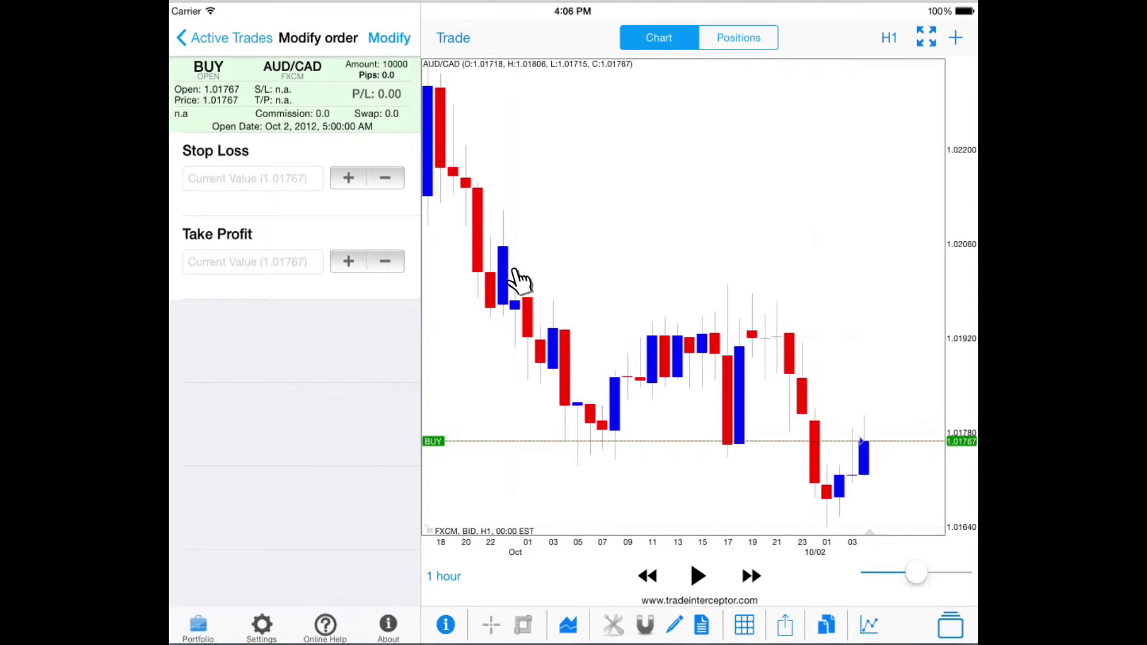
left_click(729, 39)
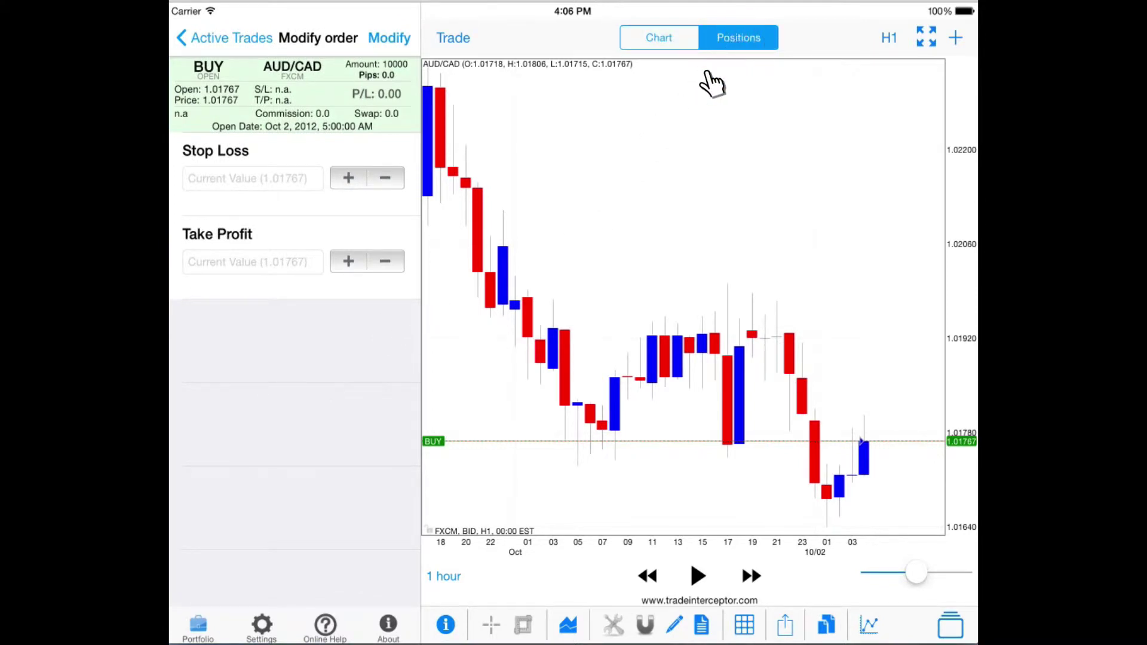
left_click(423, 436)
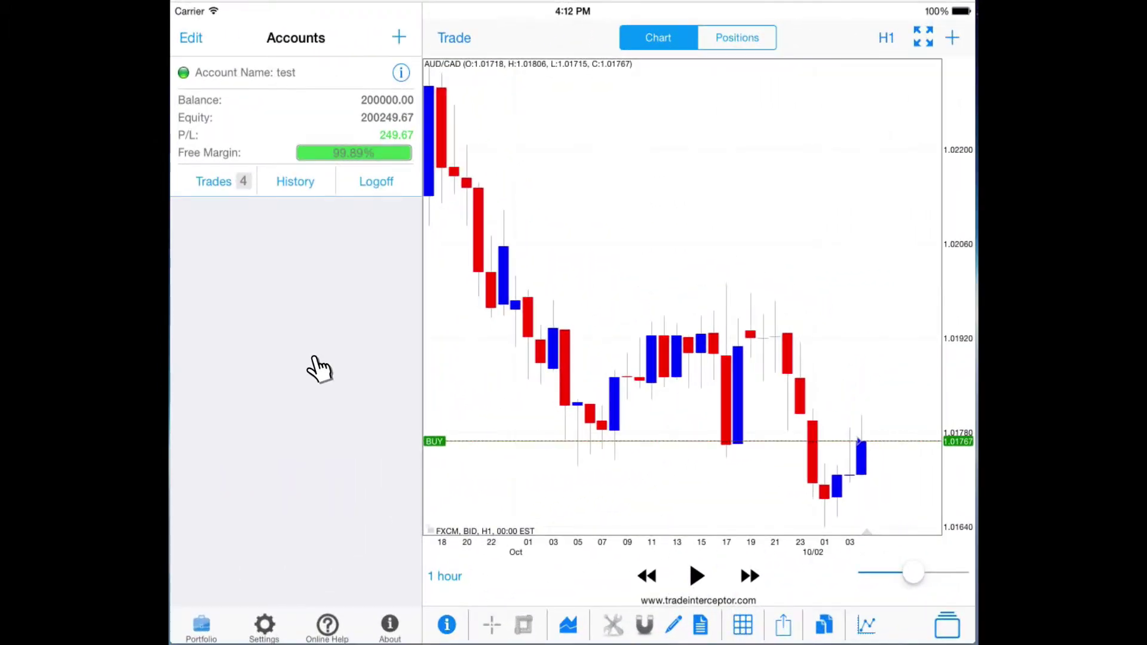
Step: Close the 10000 AUD/CAD position opened at 1.01767 from the chart's Positions view
left_click(231, 174)
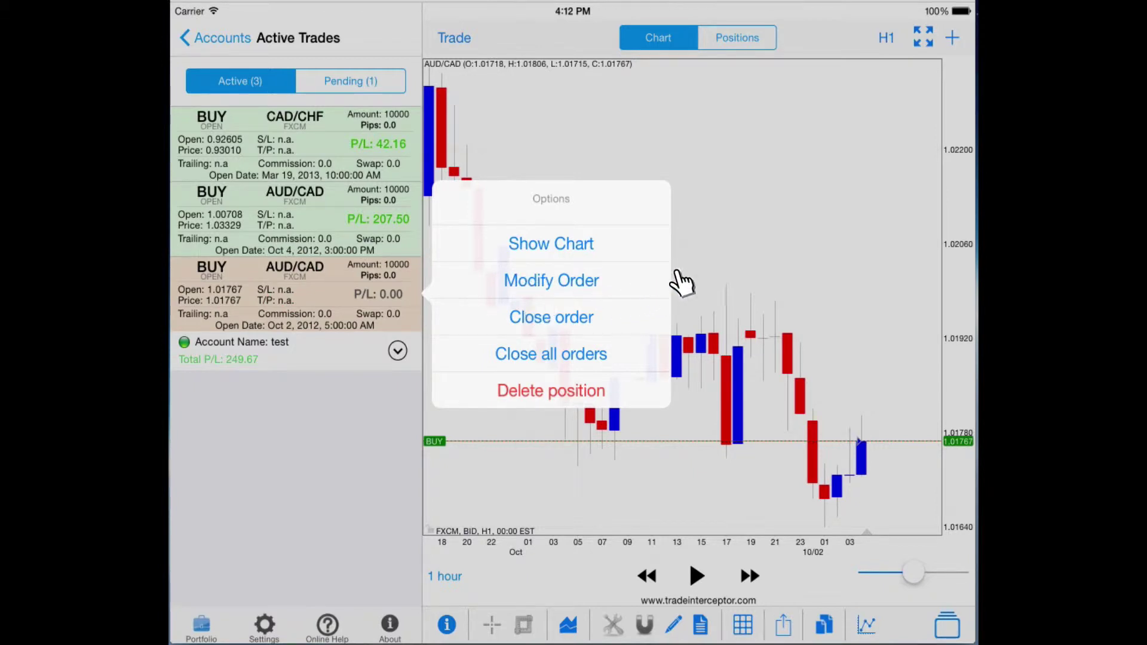
left_click(712, 239)
left_click(725, 38)
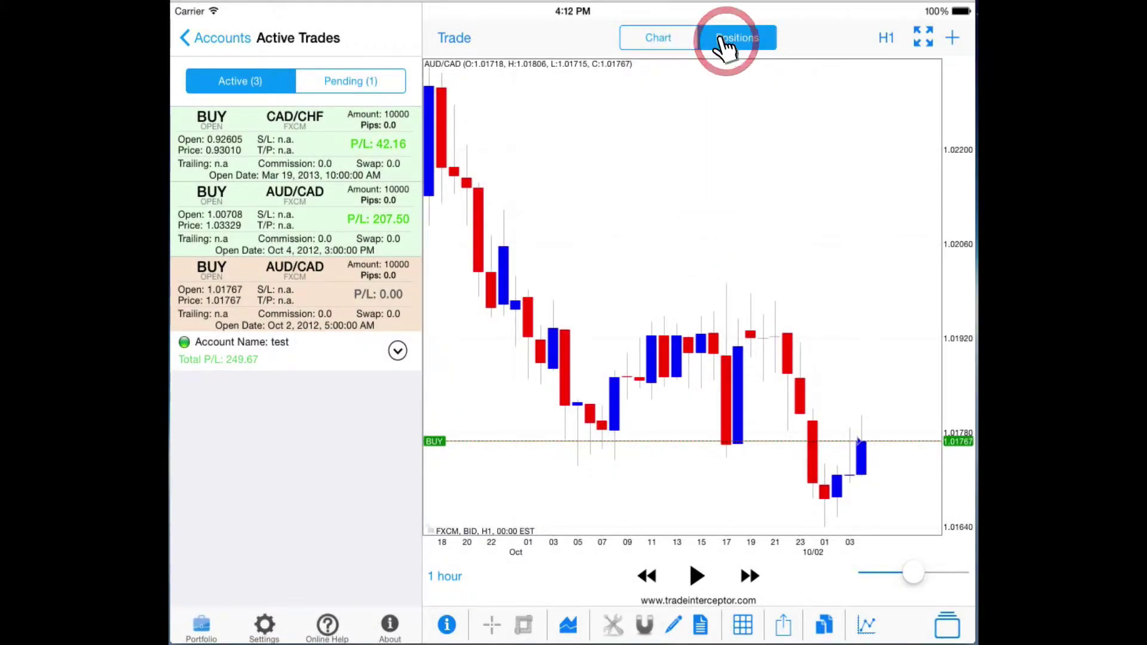
left_click(430, 440)
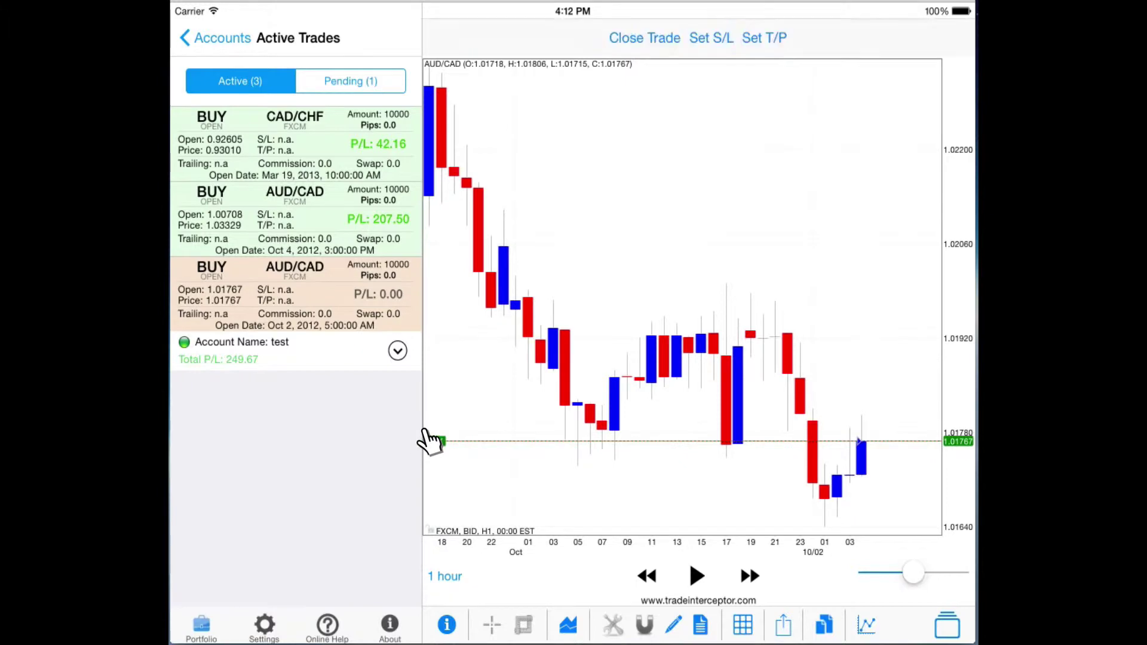
left_click(635, 38)
left_click(619, 361)
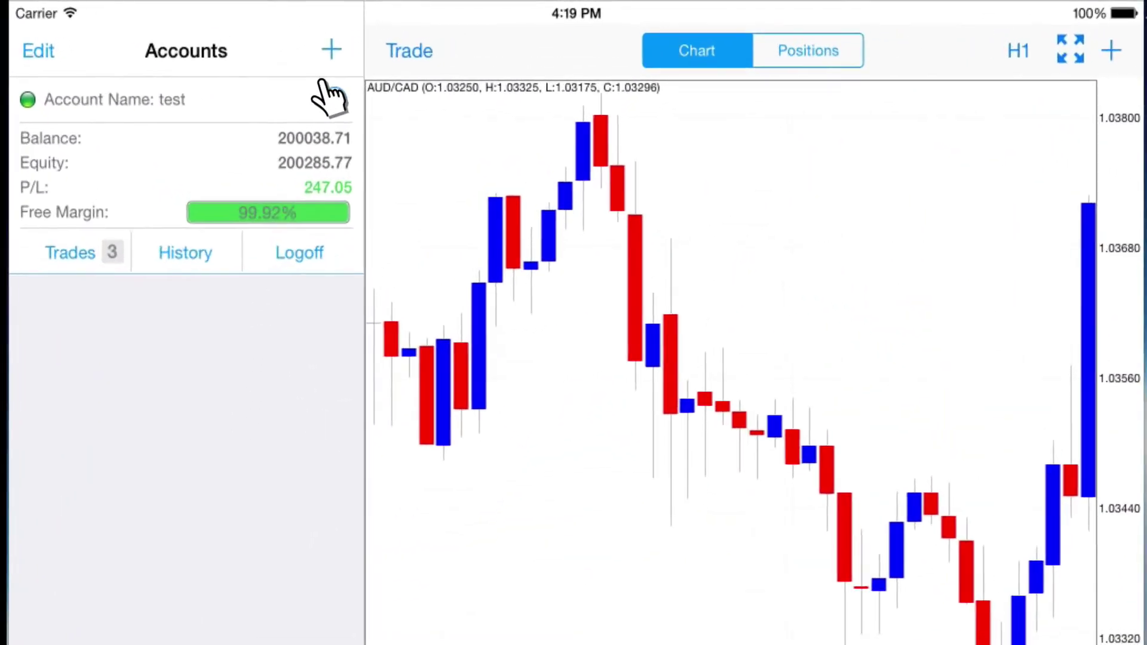
left_click(400, 71)
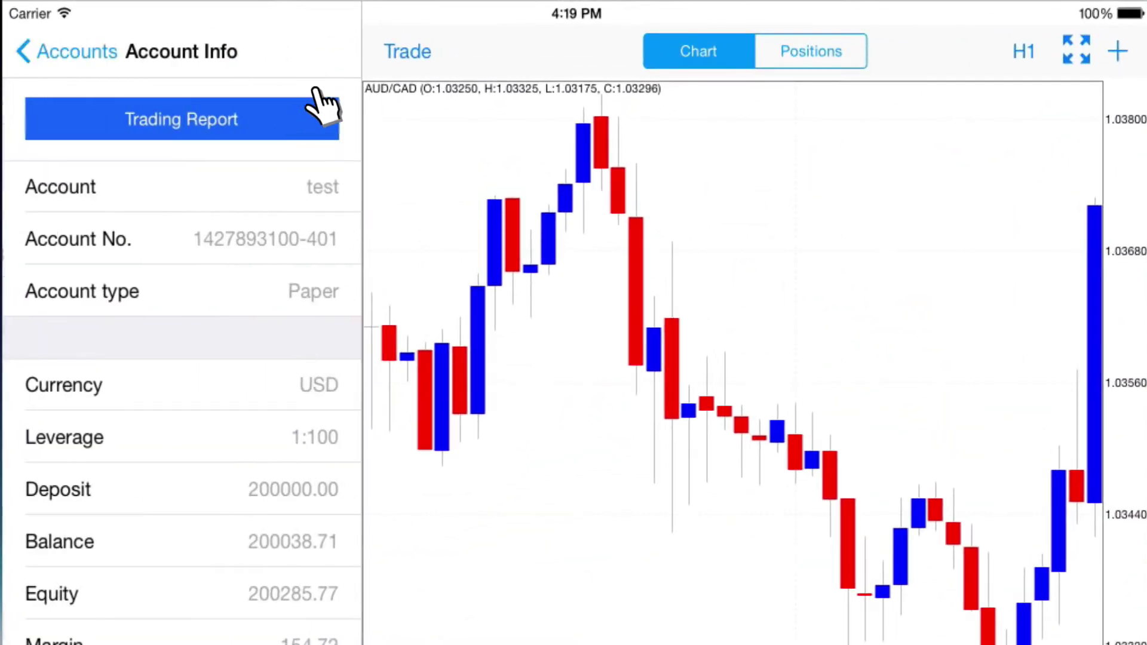
left_click(25, 55)
left_click(184, 250)
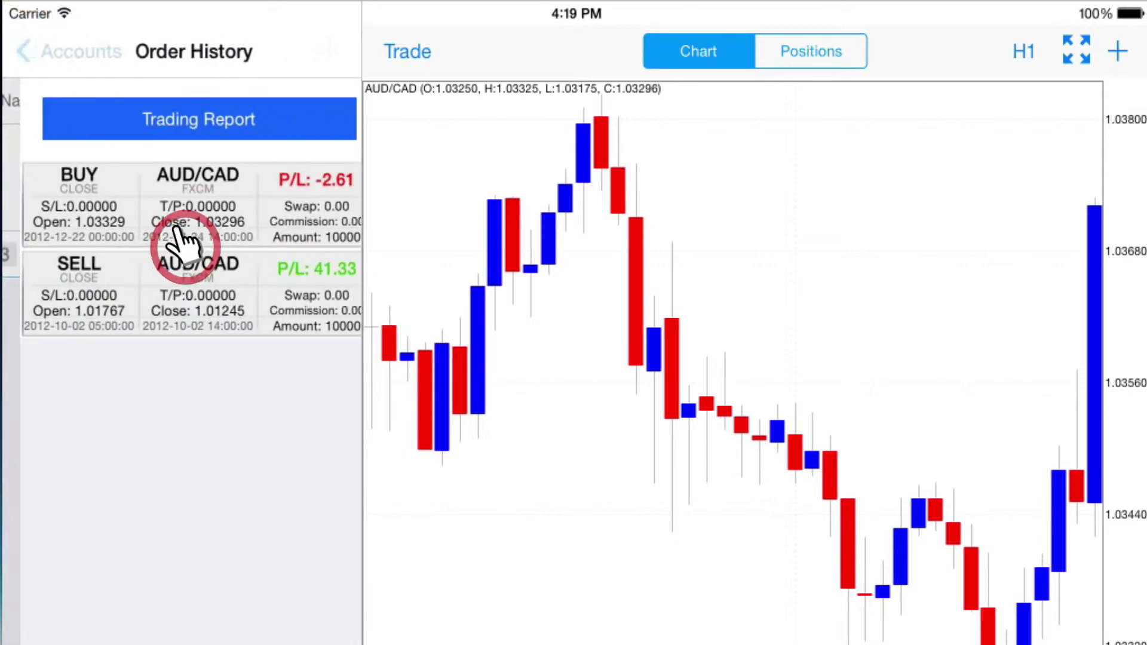
left_click(179, 116)
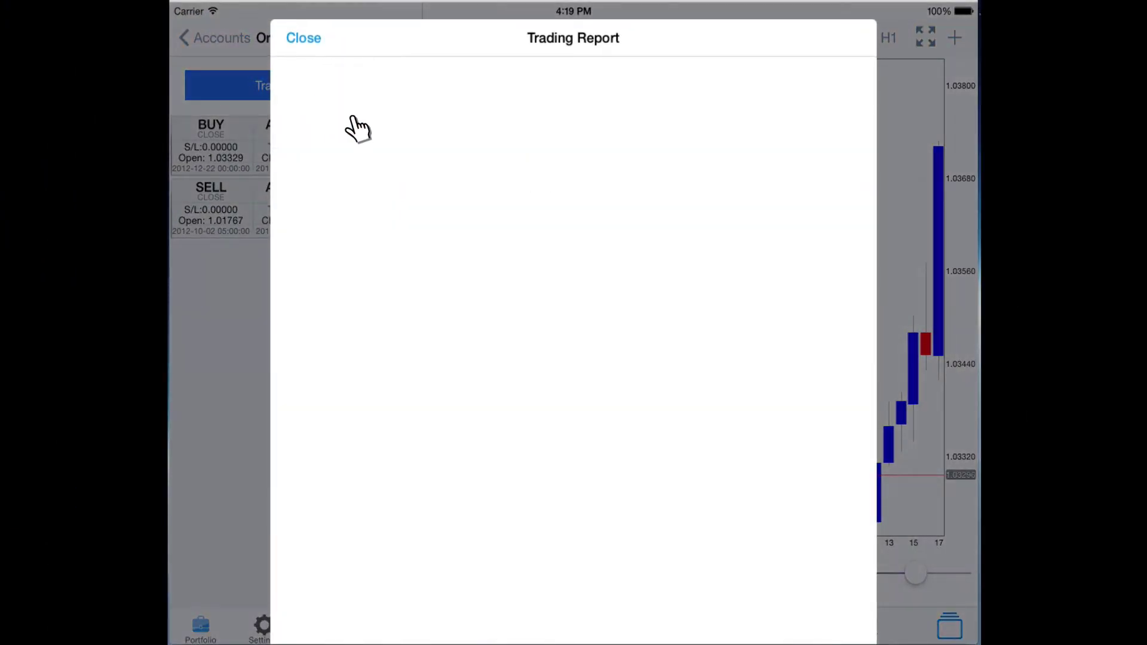
mouse_move(524, 487)
left_mouse_down()
mouse_move(514, 91)
mouse_move(518, 496)
left_mouse_up()
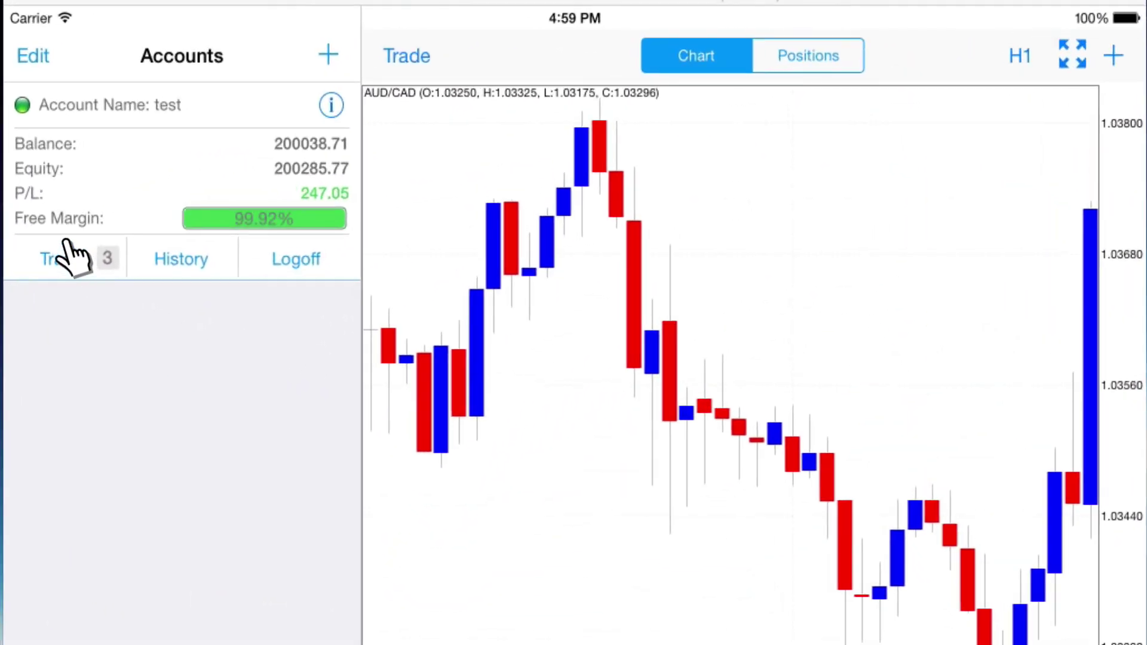
Step: Delete the CAD/CHF trade, then open the test account's trading report
left_click(171, 203)
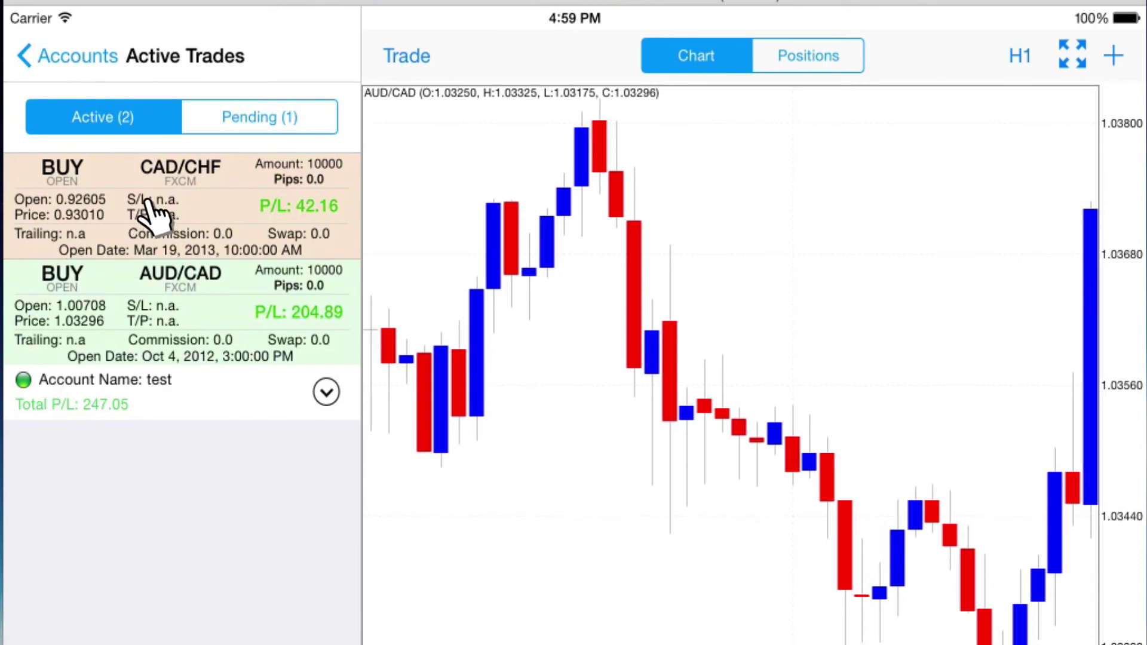
left_click(153, 209)
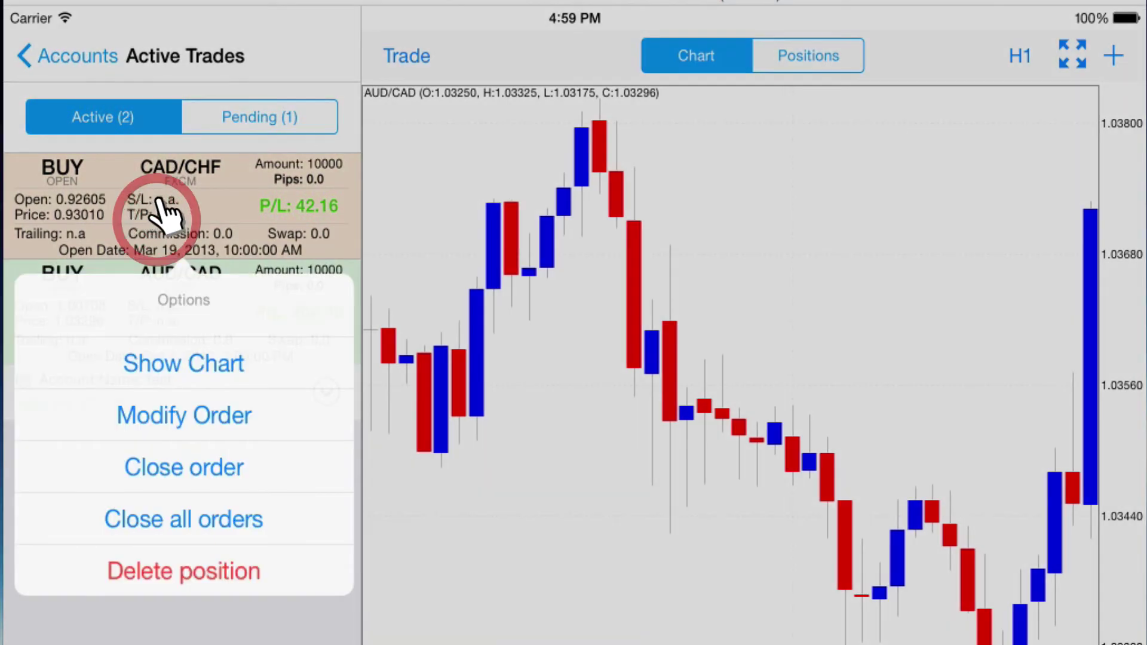
left_click(200, 568)
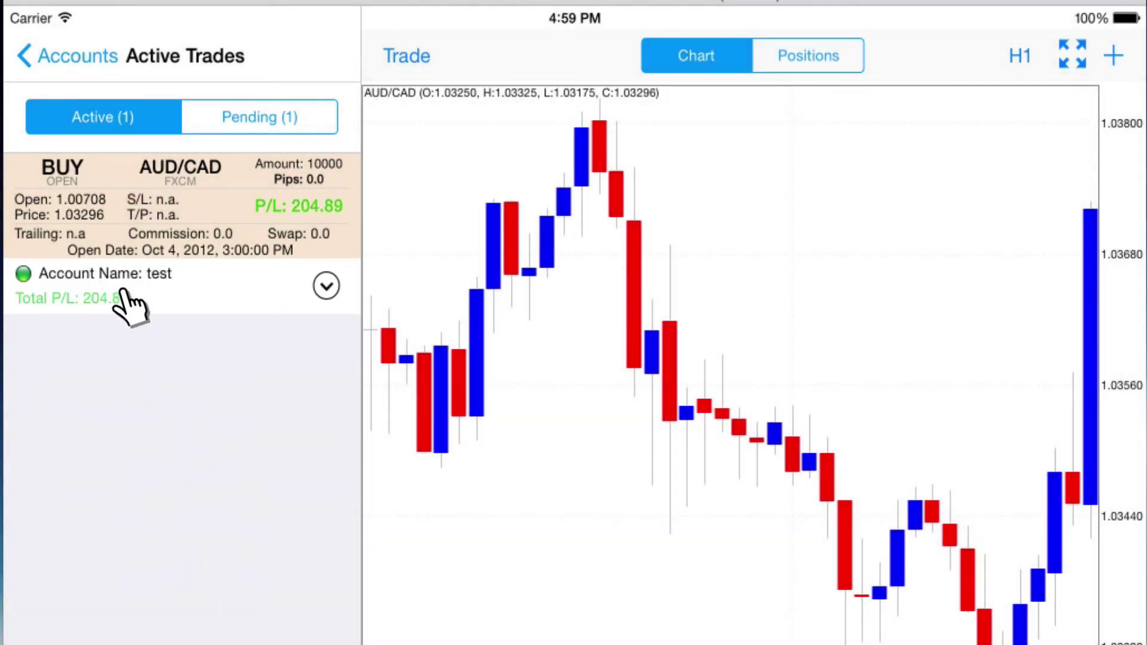
left_click(39, 58)
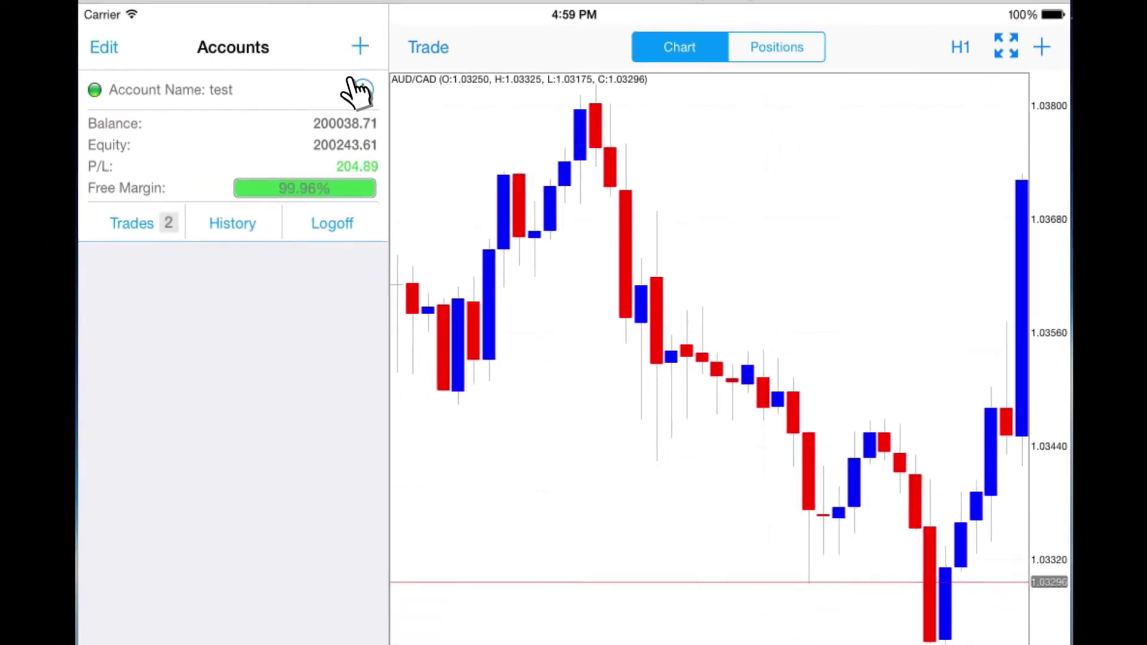
left_click(357, 91)
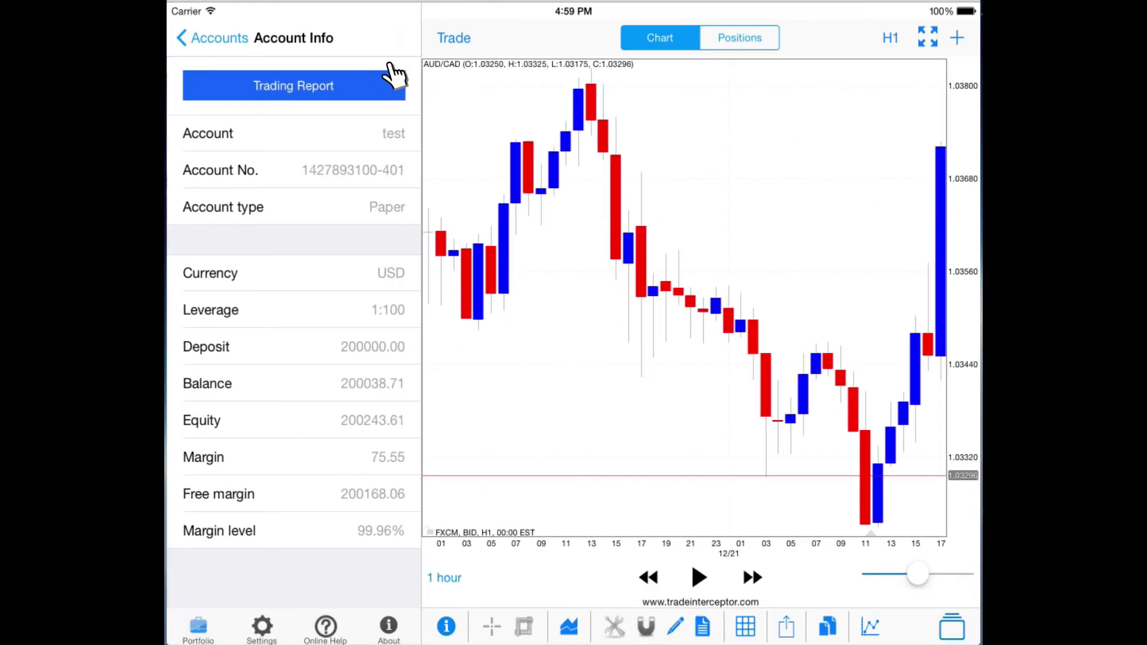
left_click(320, 84)
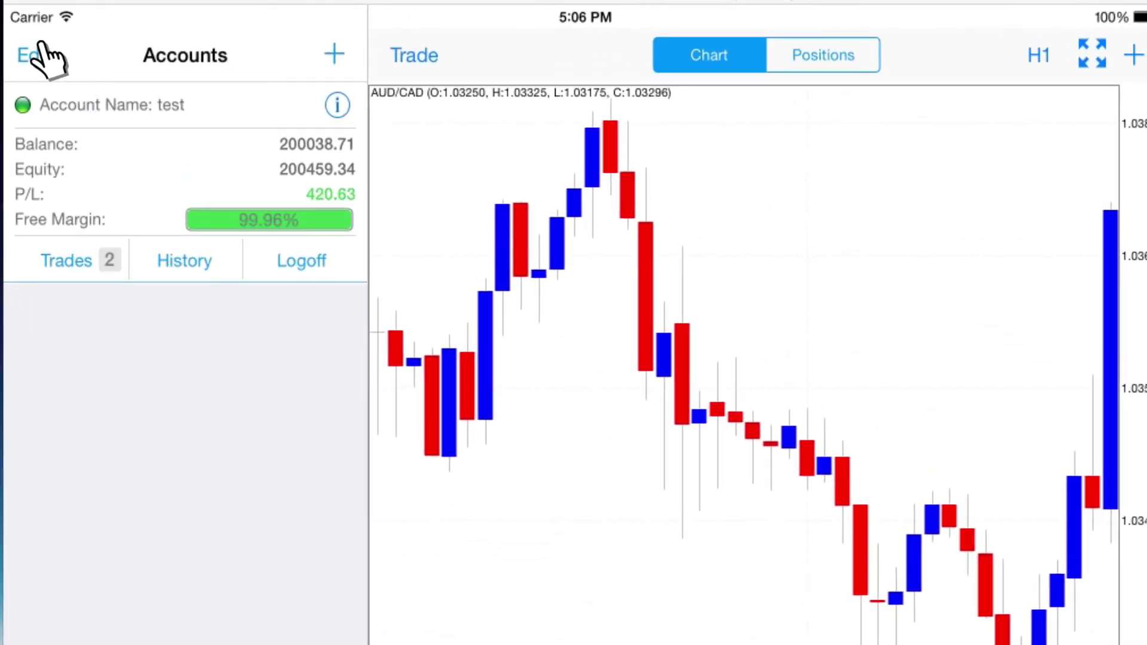
Step: Open the test account's Options page listing Deposit and Withdraw from the Accounts edit list
left_click(42, 55)
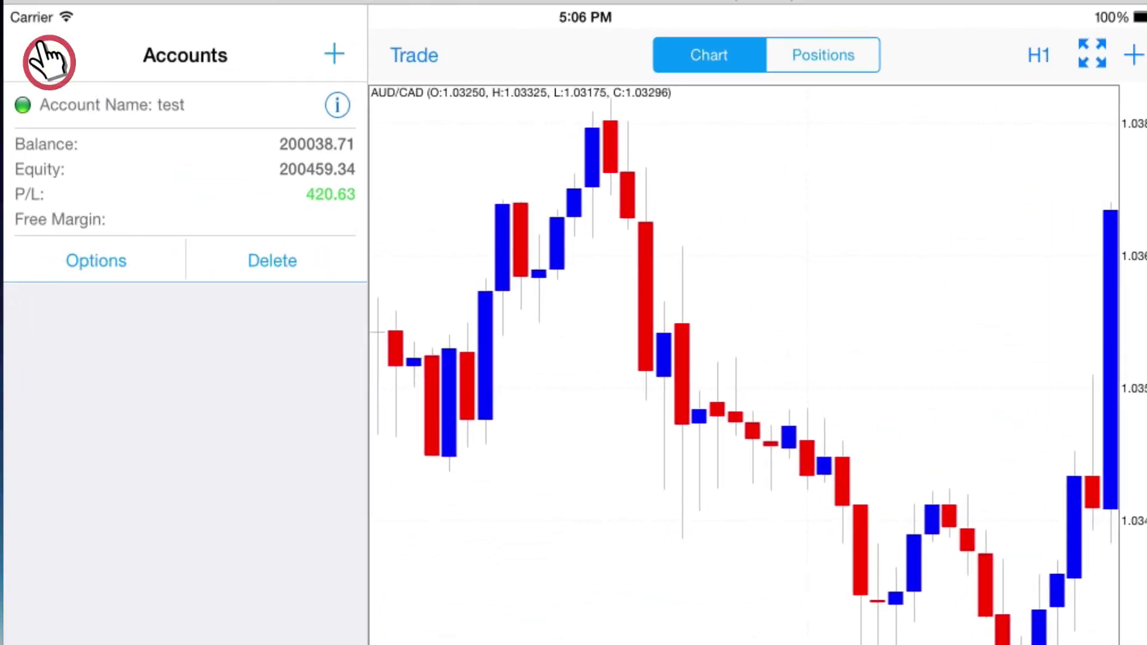
left_click(83, 256)
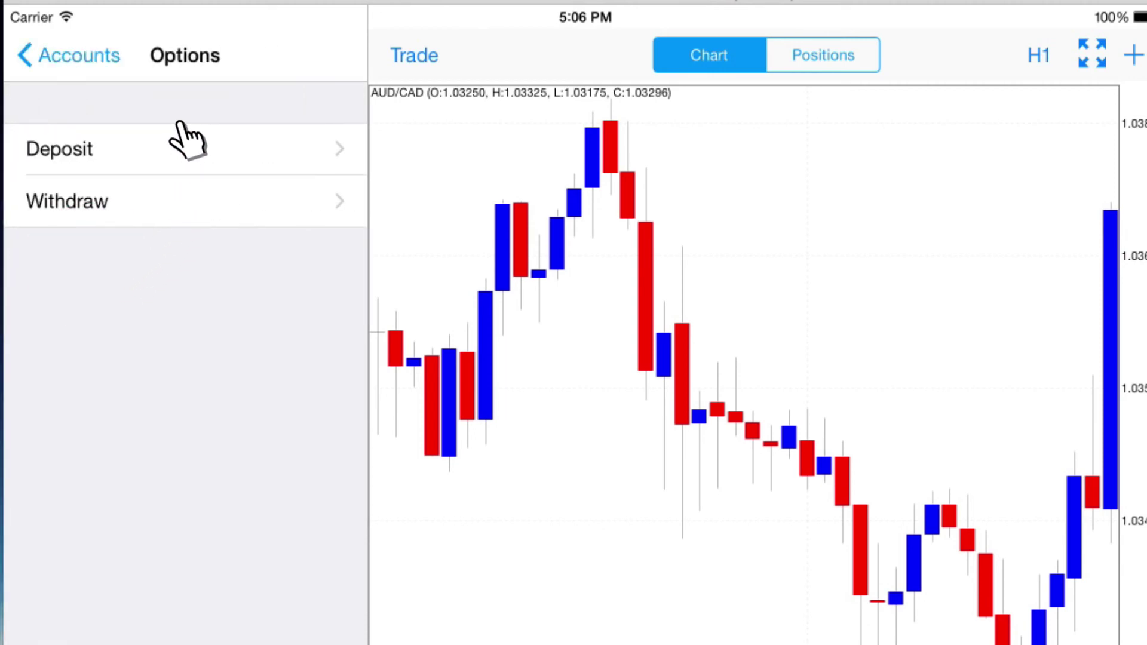